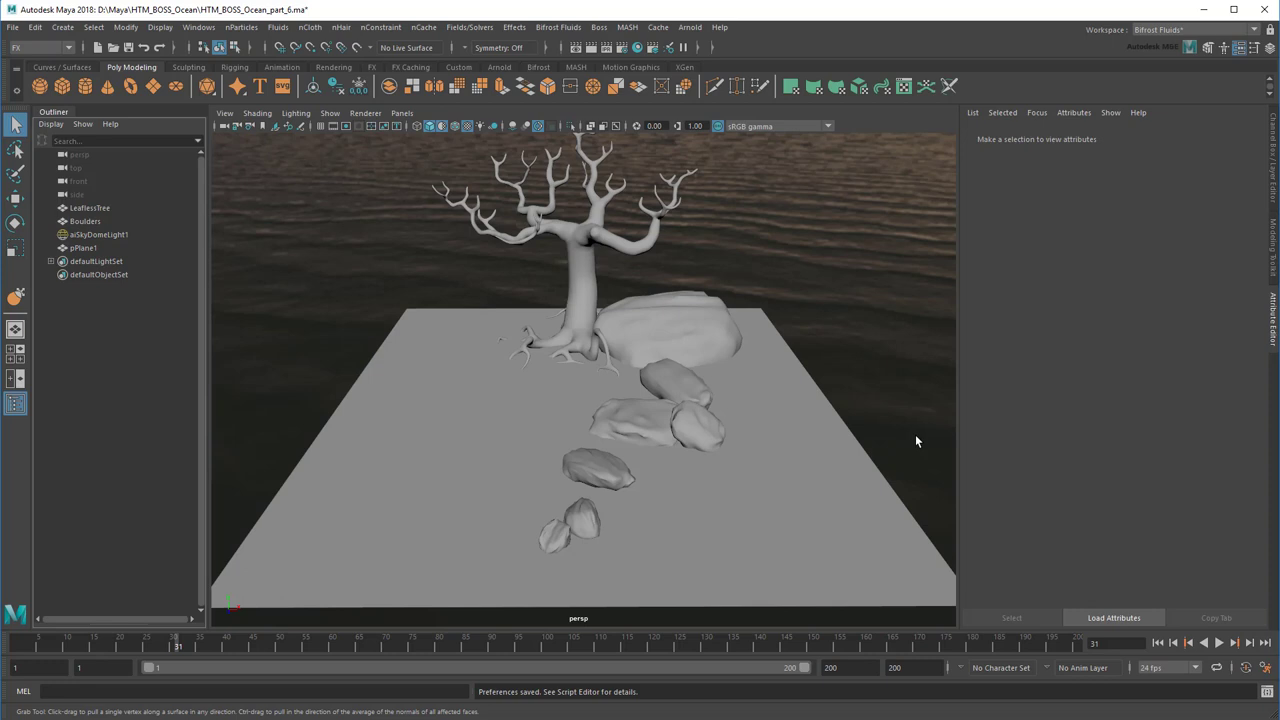
# Step: Create a spectral wave solver on the ground plane pPlane1 using the Boss Editor
pyautogui.press('q')
pyautogui.click(811, 462)
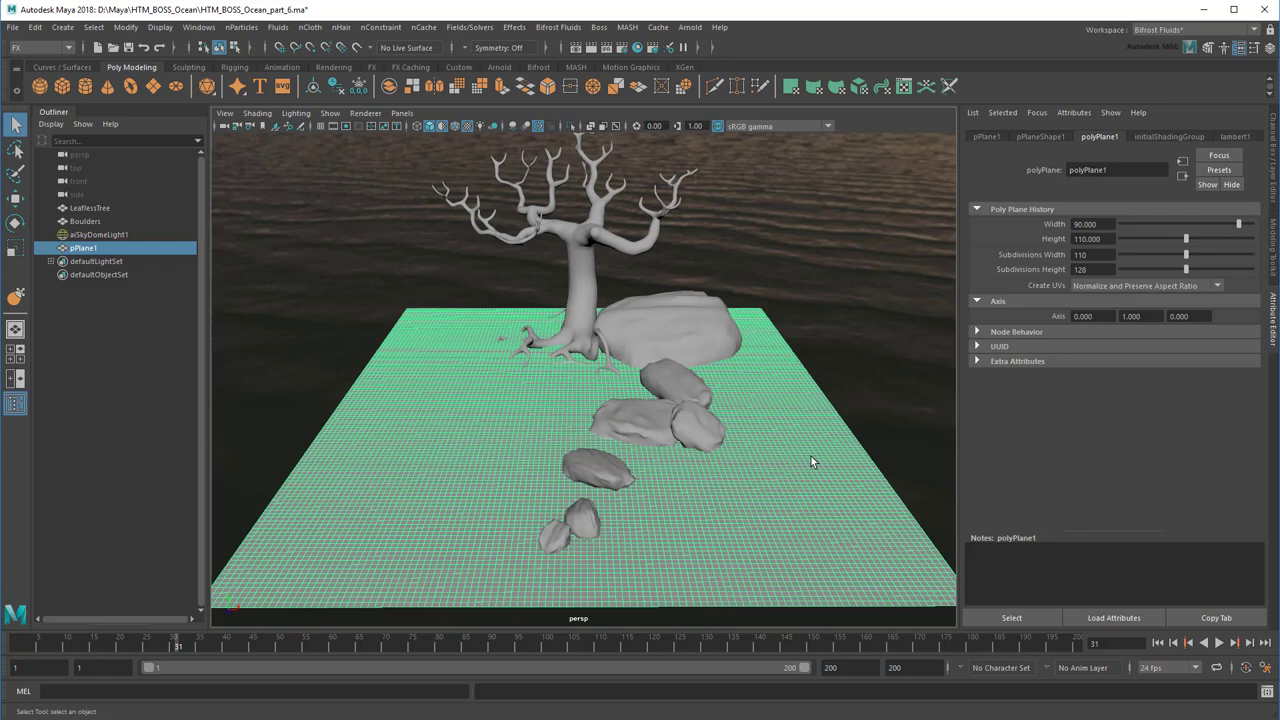
pyautogui.click(599, 27)
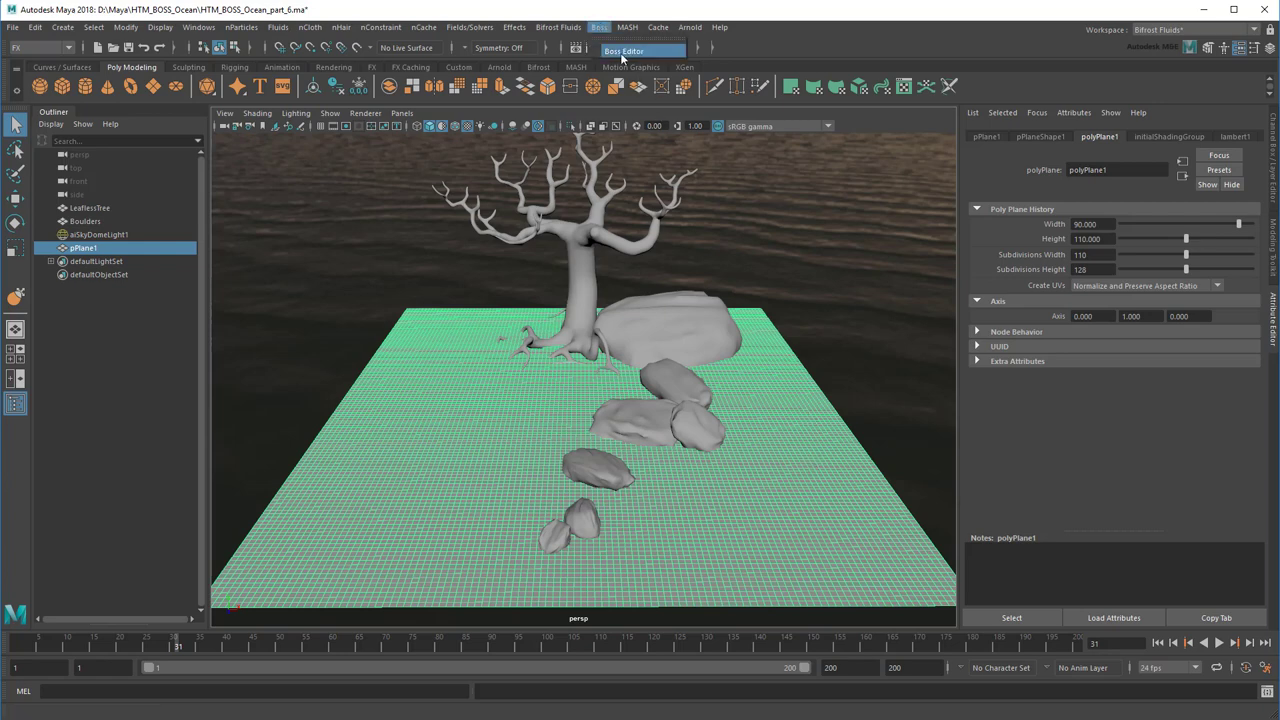
pyautogui.click(623, 51)
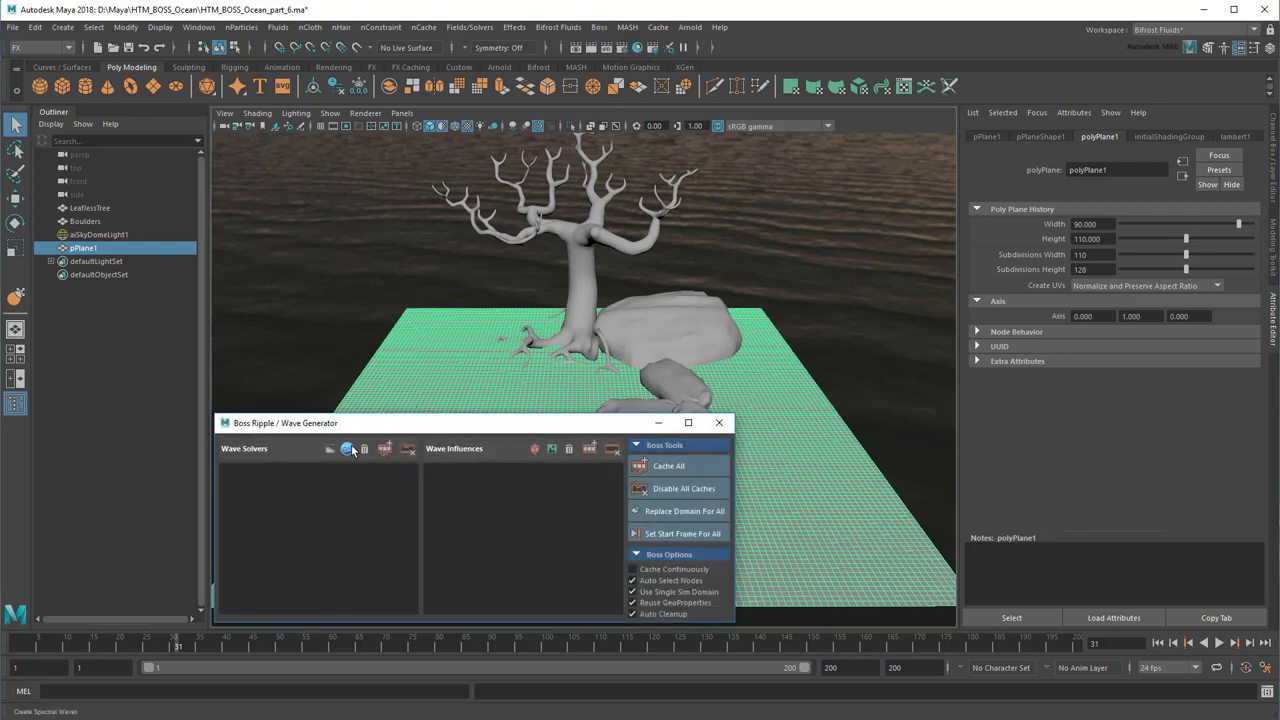
pyautogui.click(347, 449)
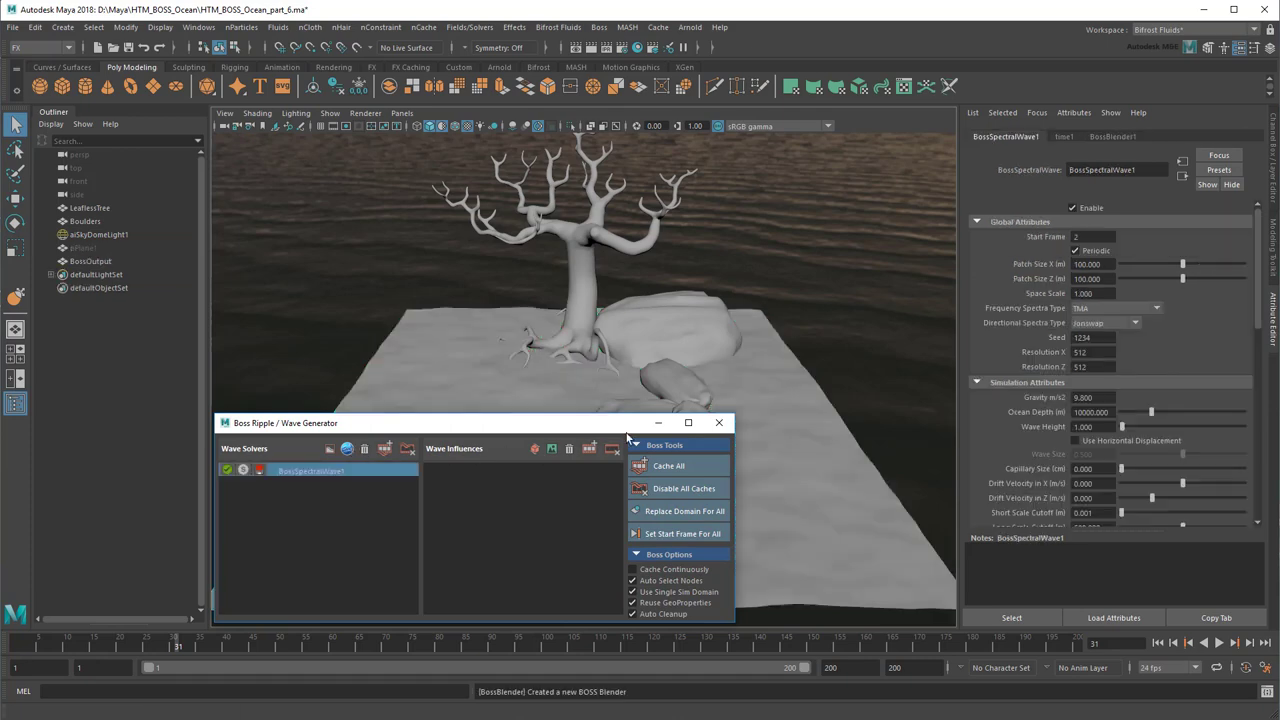
pyautogui.click(655, 422)
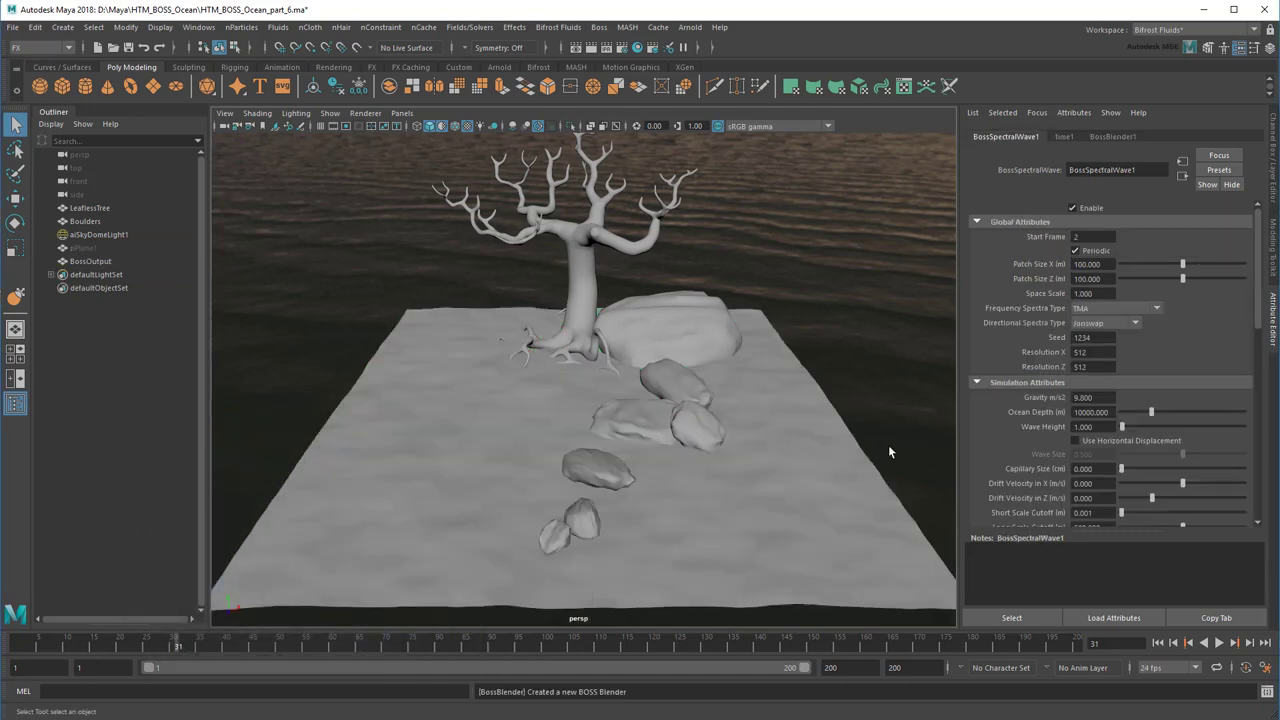
# Step: Enable horizontal displacement on the spectral wave with a Wave Size of 1.5, and set Drift Velocity in X to -1 m/s
pyautogui.click(1101, 442)
pyautogui.doubleClick(1084, 454)
pyautogui.write('1.5')
pyautogui.press('Return')
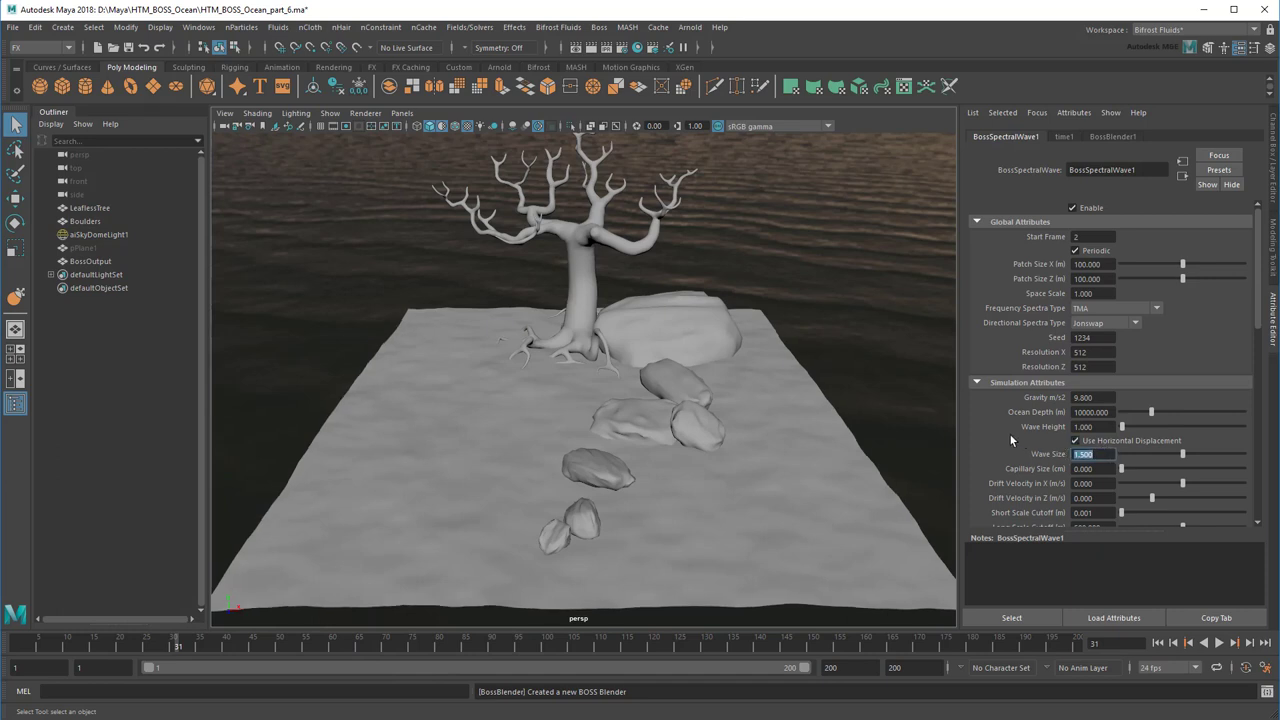
pyautogui.doubleClick(1088, 484)
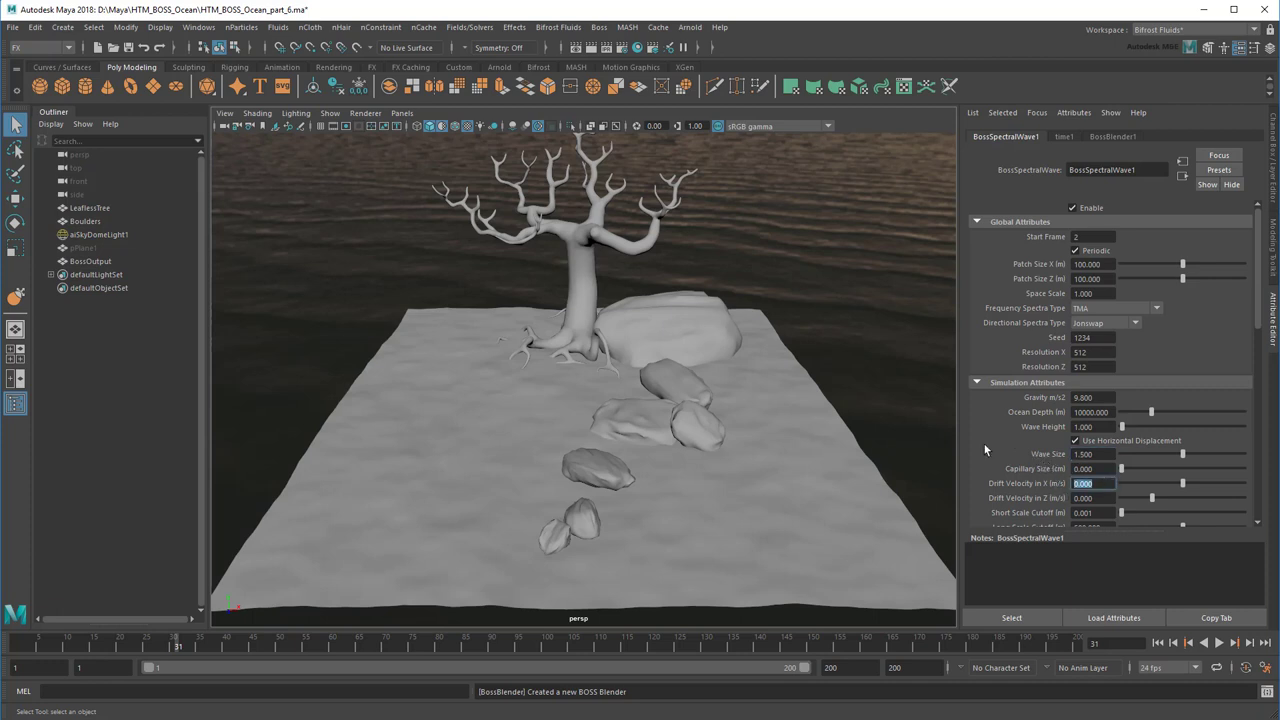
pyautogui.write('-1')
pyautogui.press('Return')
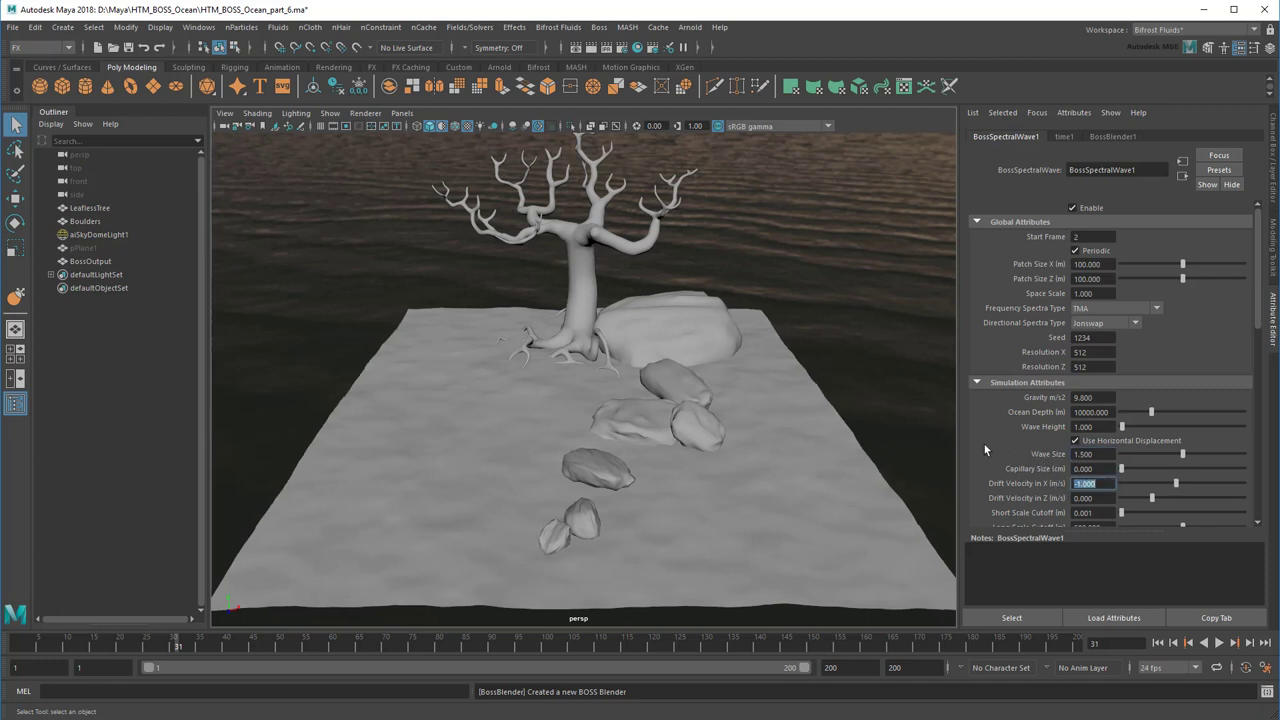
# Step: Play back the wave animation from the start of the range to check the drifting motion
pyautogui.click(1158, 643)
pyautogui.click(1218, 644)
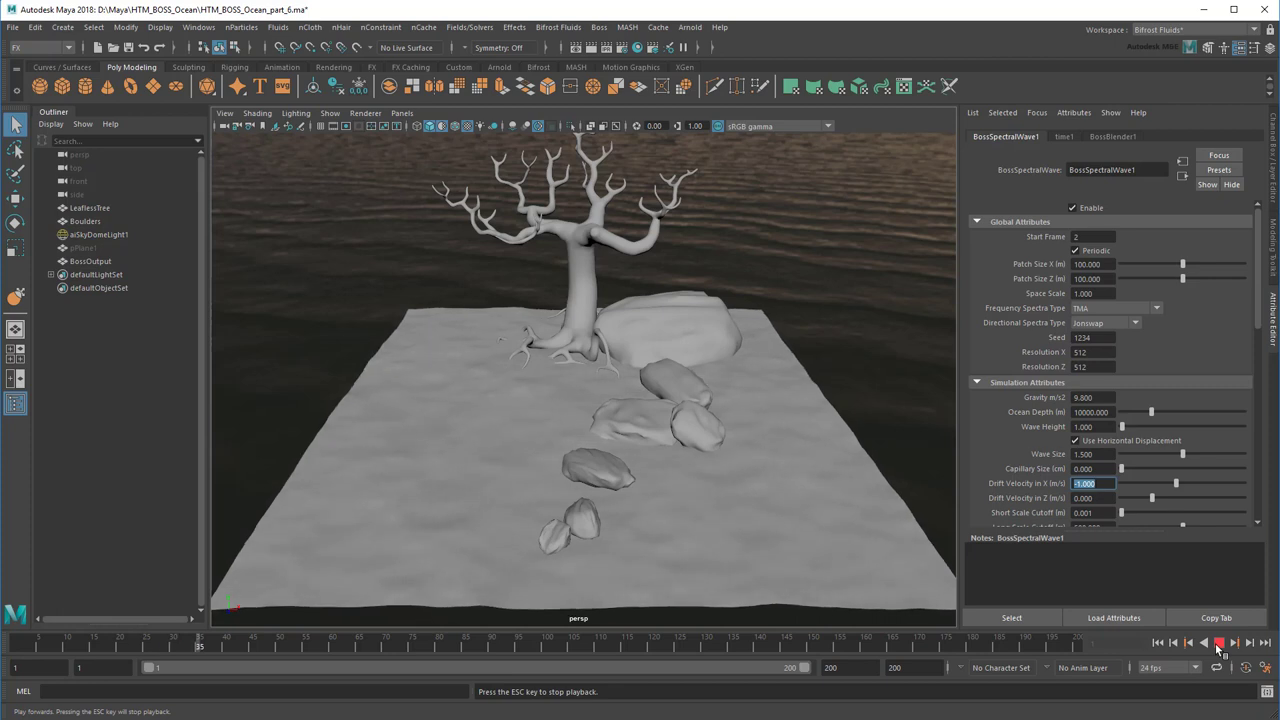
pyautogui.click(1218, 644)
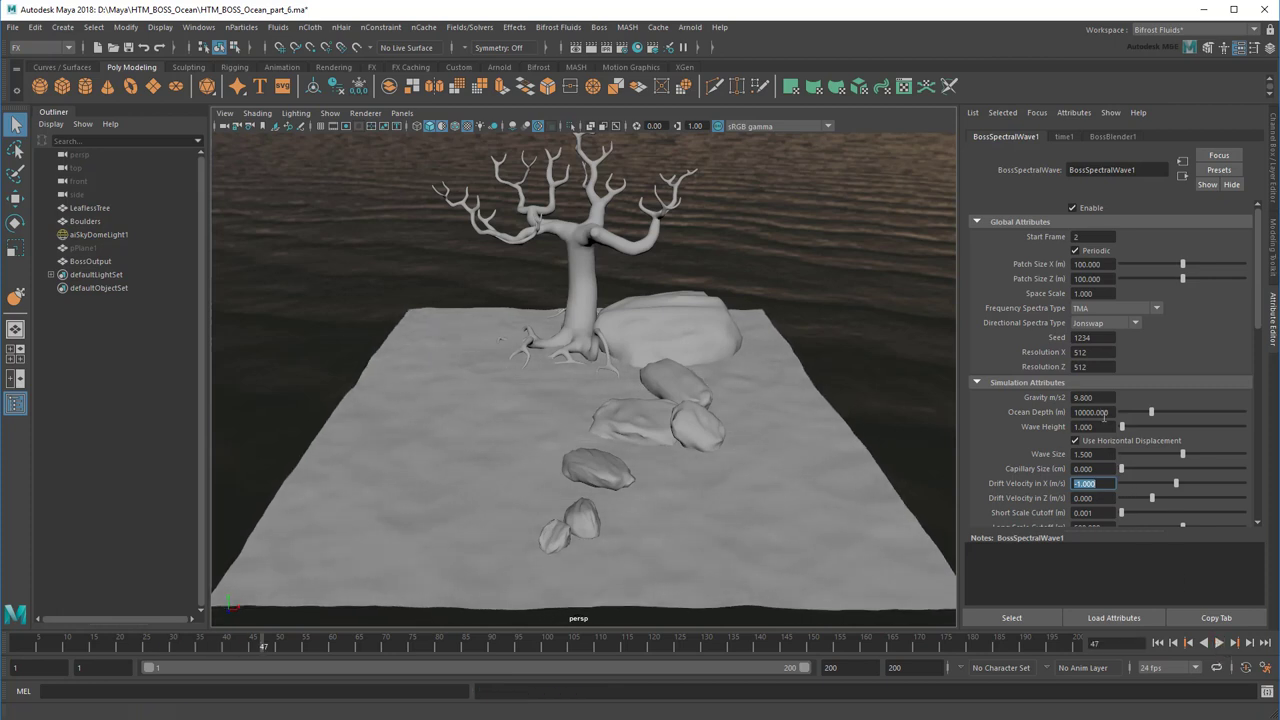
# Step: Set the spectral wave's Ocean Depth to 10 m
pyautogui.moveTo(1116, 412); pyautogui.dragTo(1074, 412)
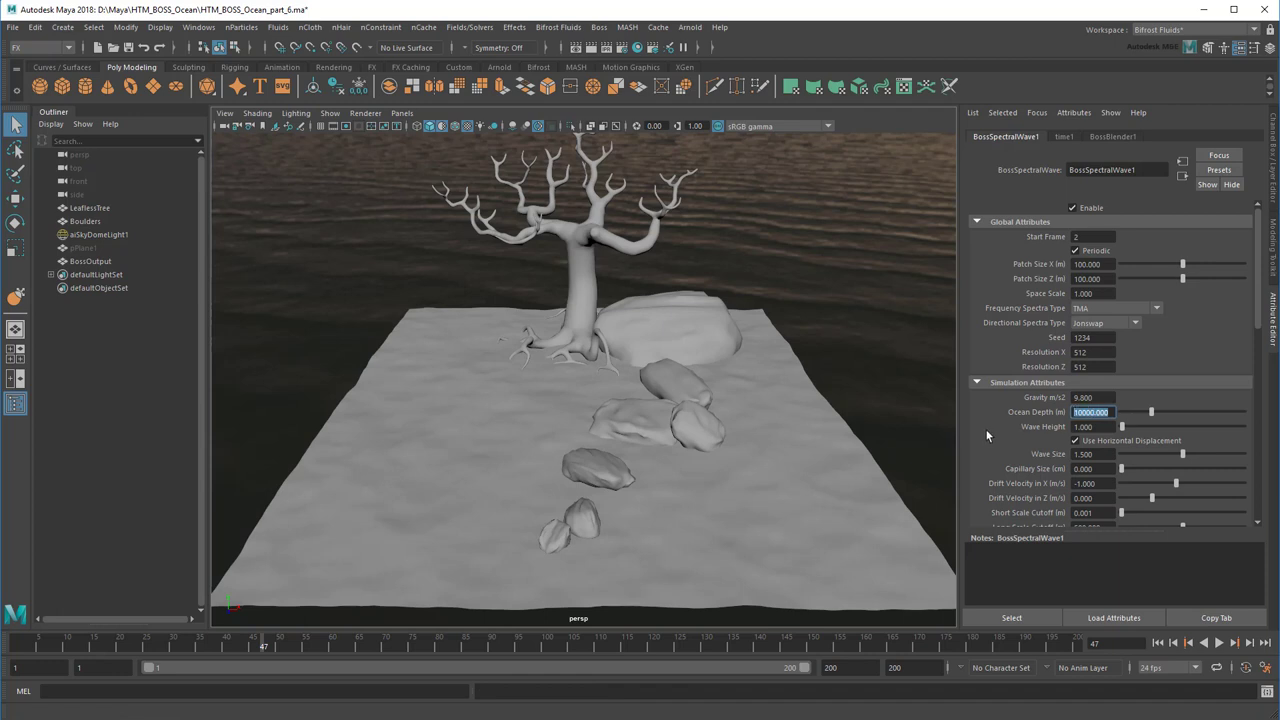
pyautogui.write('10')
pyautogui.press('Return')
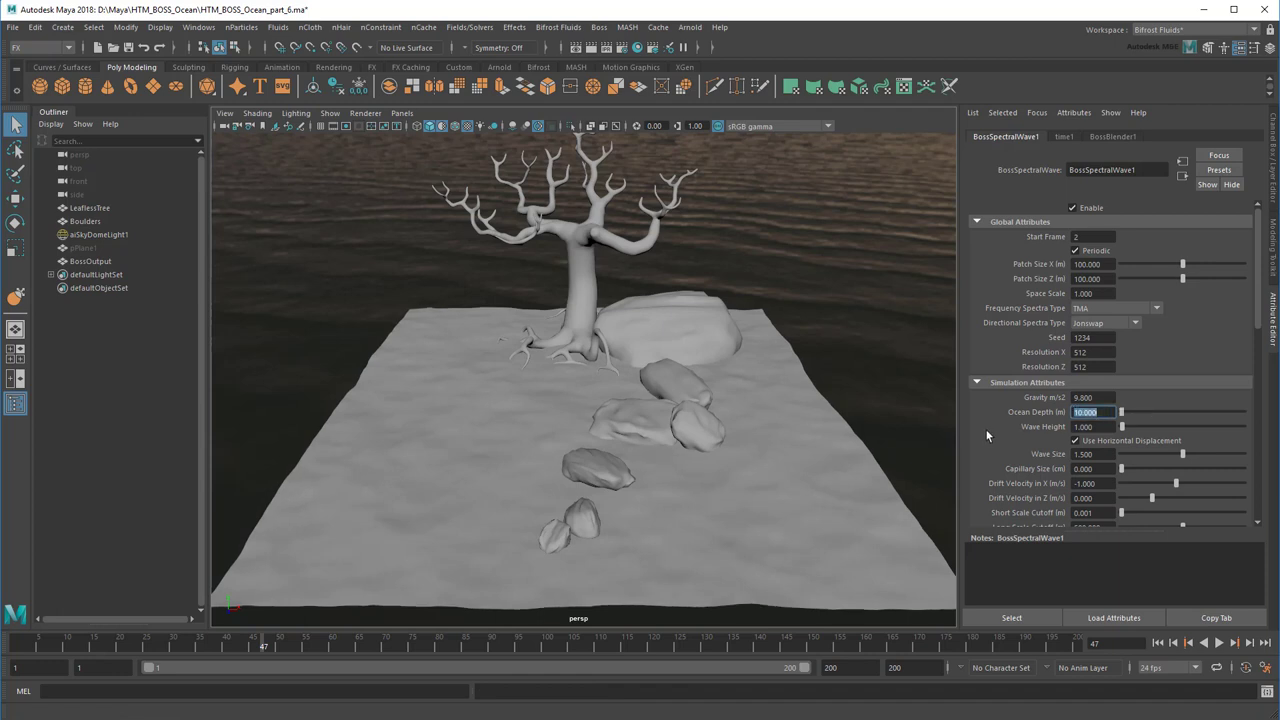
# Step: Add the LeaflessTree and Boulders meshes together as wave influences of the spectral wave solver
pyautogui.keyDown('shift'); pyautogui.click(577, 272); pyautogui.keyUp('shift')
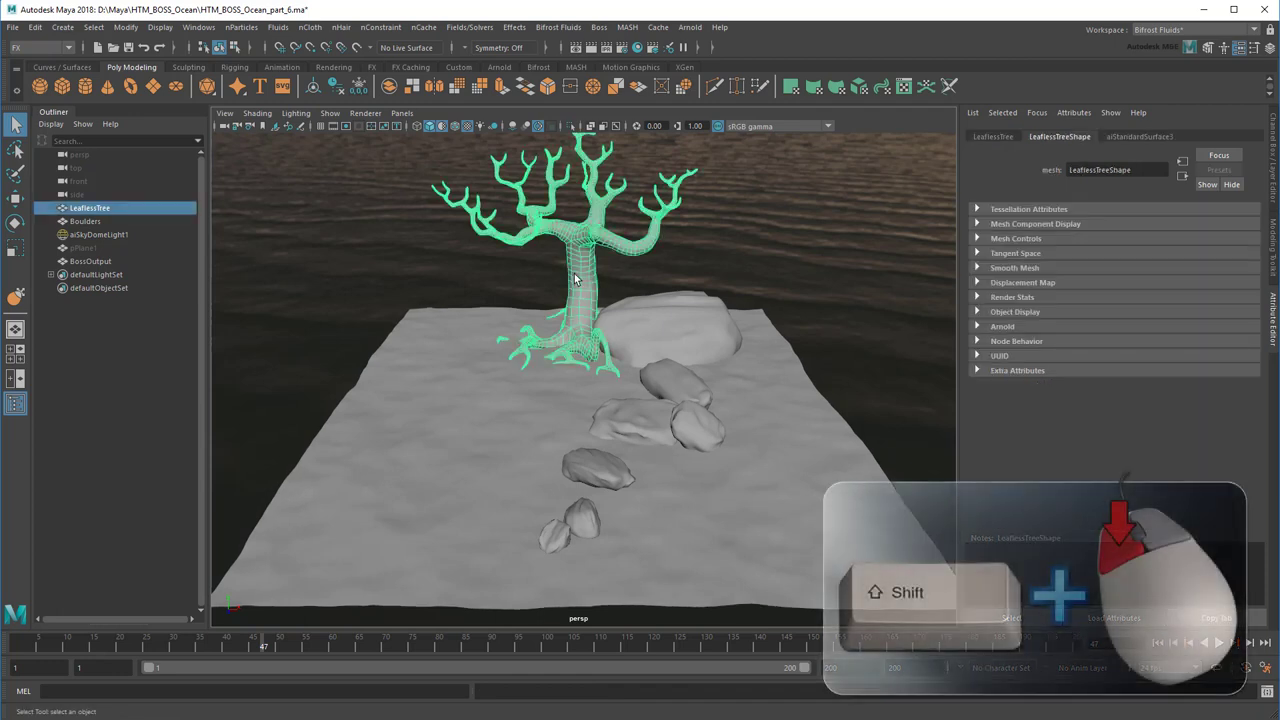
pyautogui.keyDown('shift'); pyautogui.click(660, 325); pyautogui.keyUp('shift')
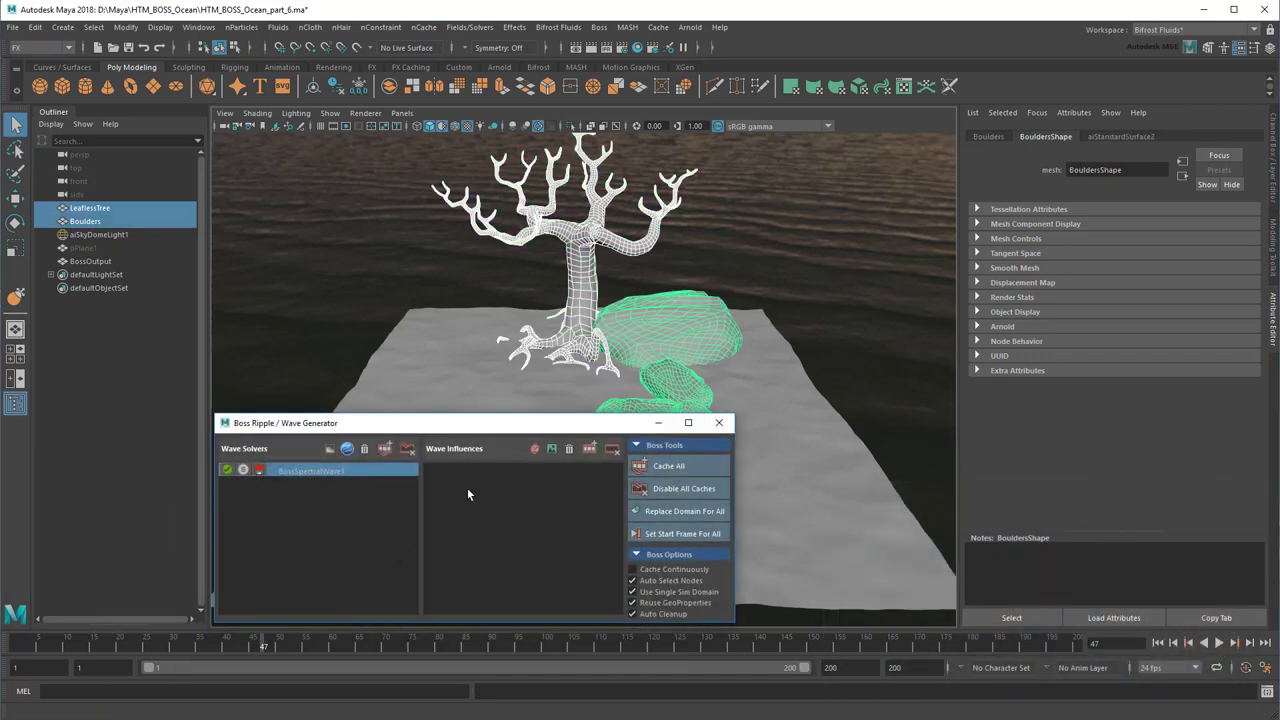
pyautogui.click(533, 451)
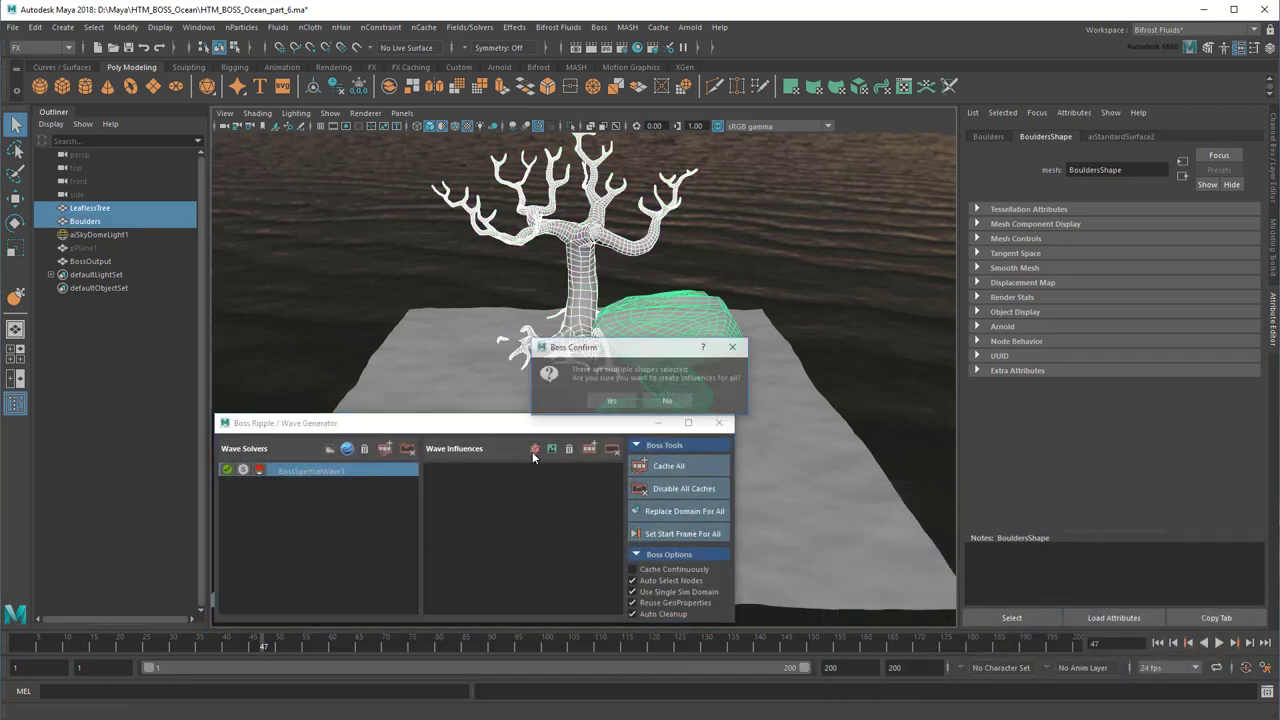
pyautogui.click(611, 401)
# Step: Turn off the Generator option for both BossGeoProperties1 and BossGeoProperties2, leaving them as colliders only
pyautogui.click(594, 467)
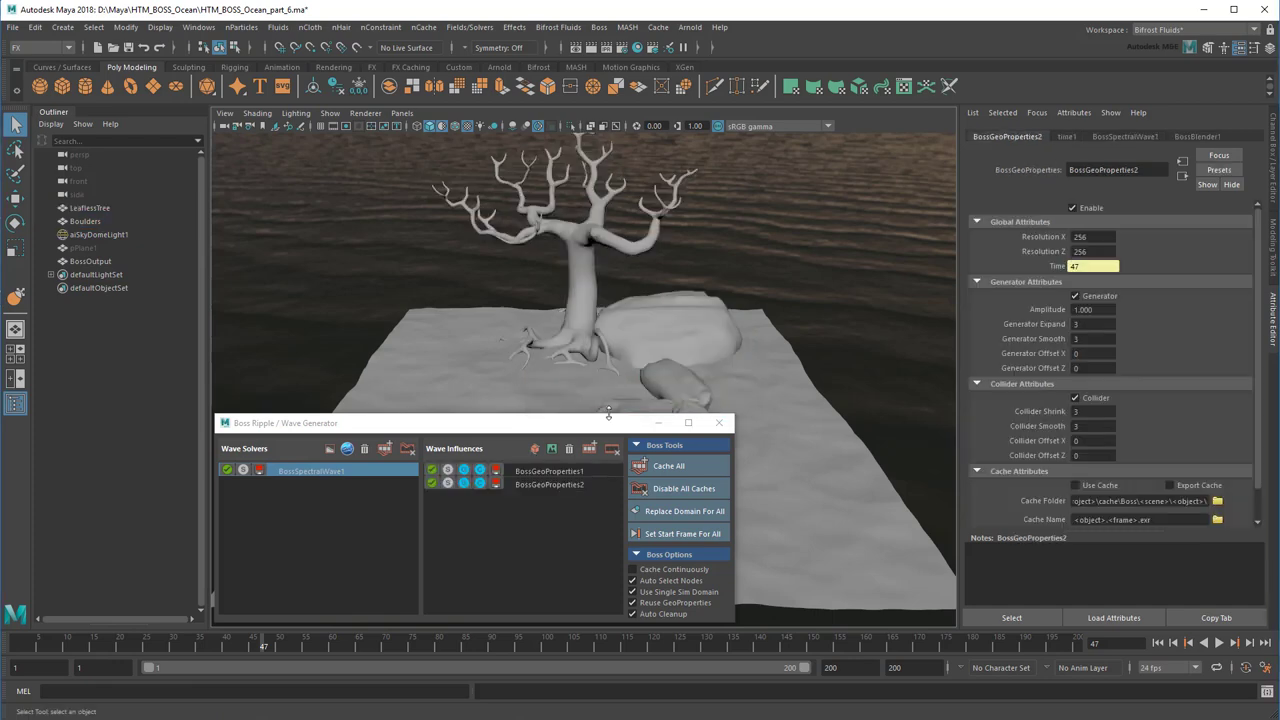
pyautogui.click(1096, 294)
pyautogui.click(579, 483)
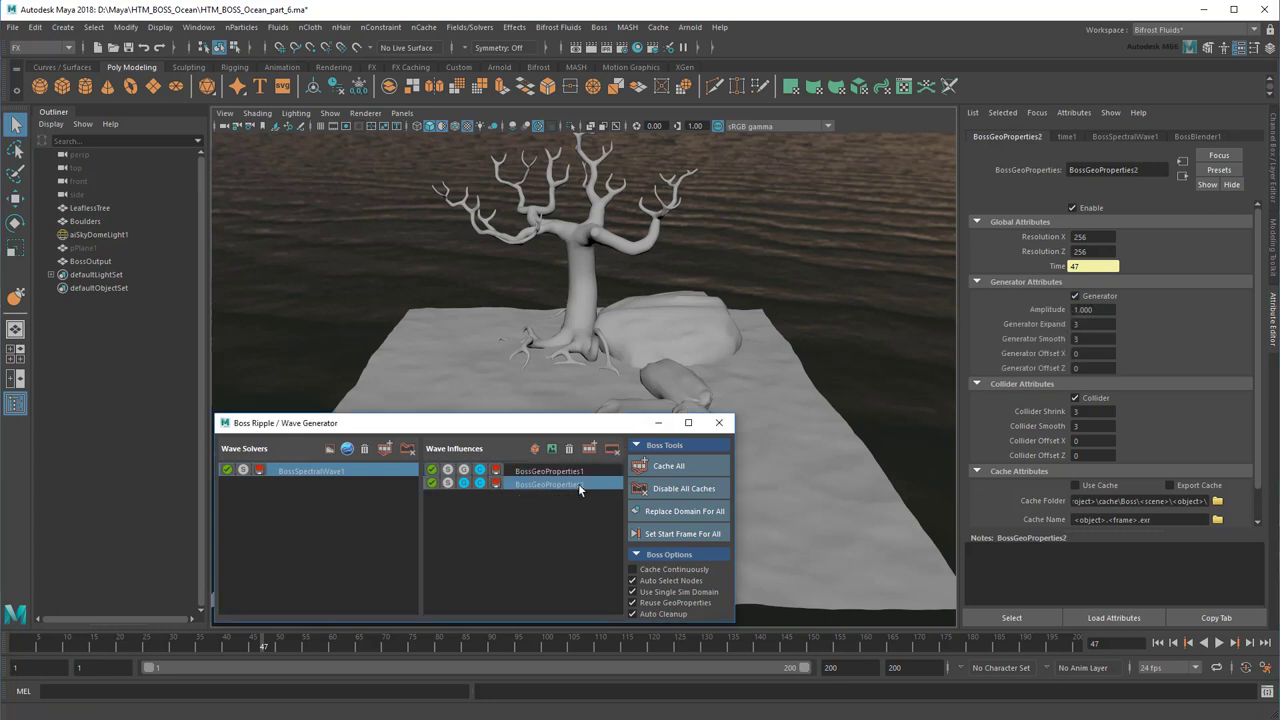
pyautogui.click(1086, 295)
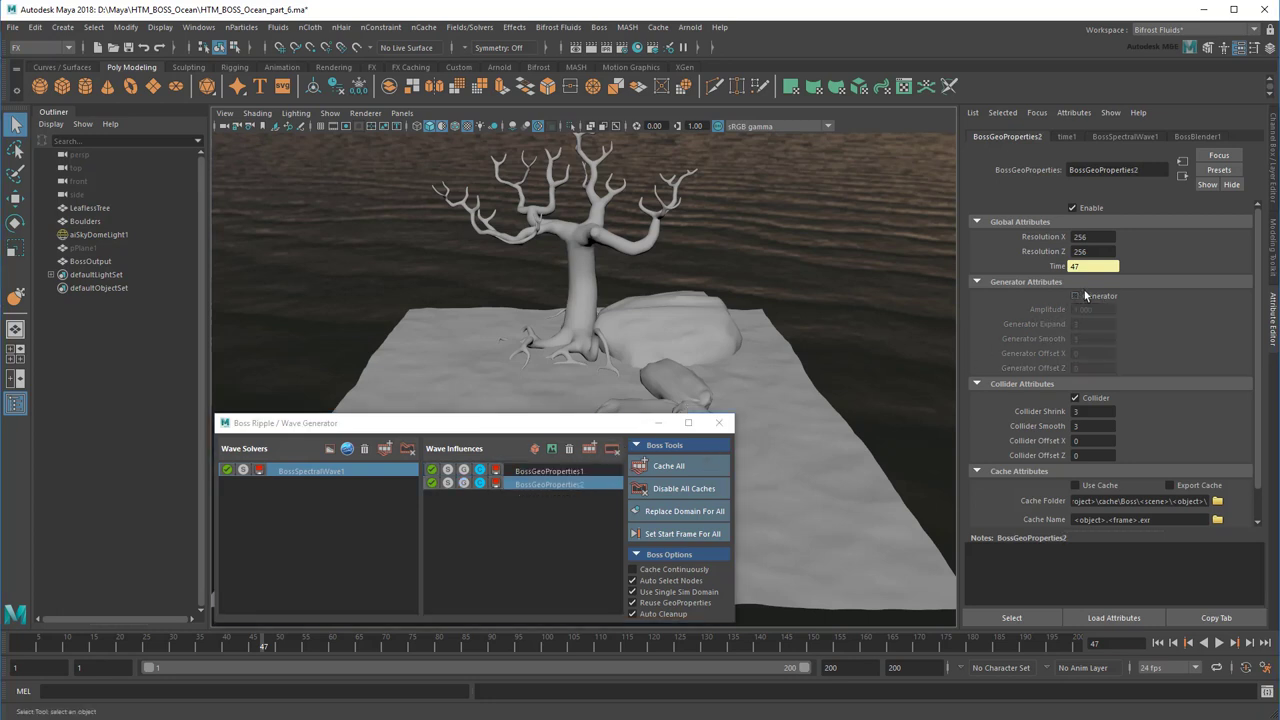
pyautogui.click(718, 422)
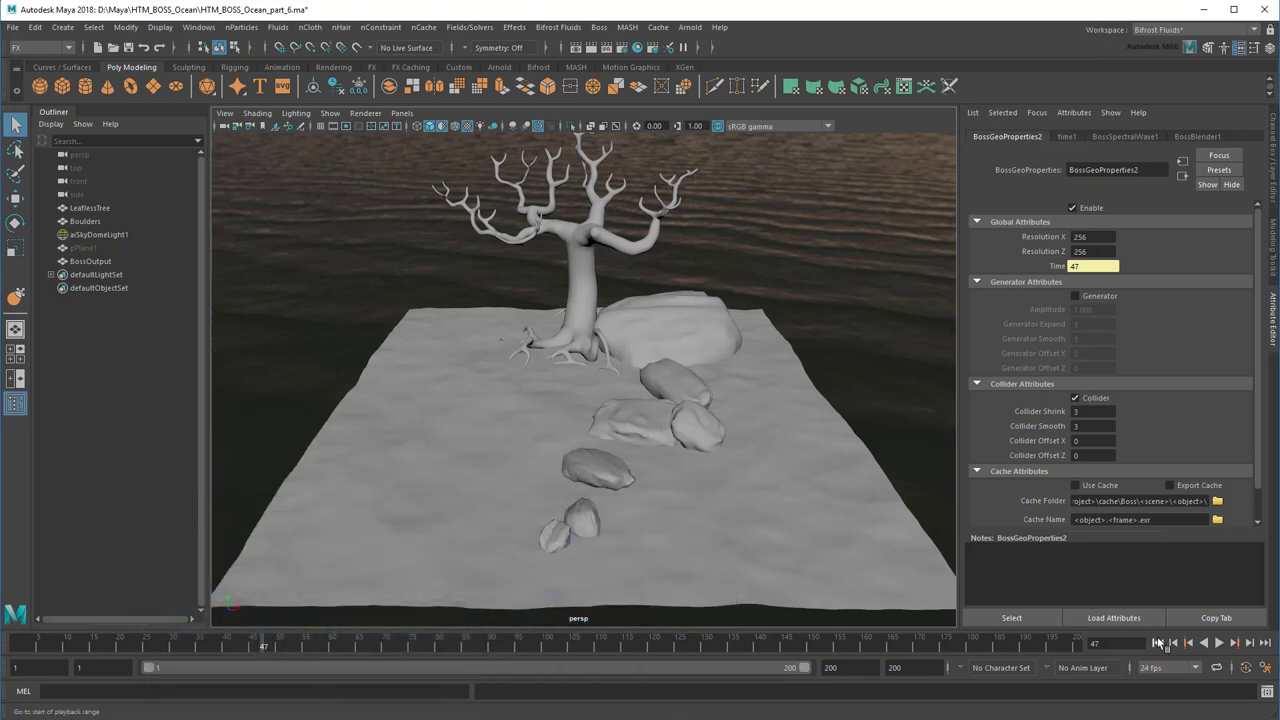
# Step: Play the simulation from the first frame and examine up close how the waves react around the boulders and tree roots
pyautogui.click(1158, 643)
pyautogui.click(1217, 645)
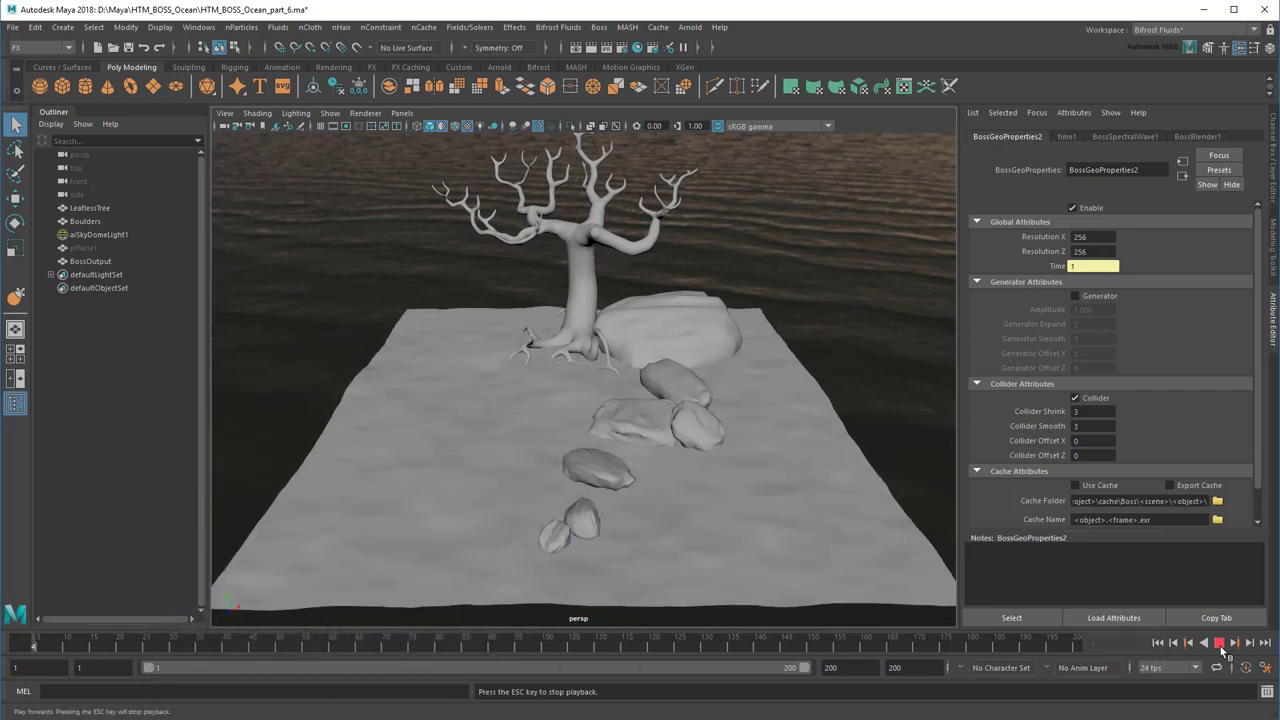
pyautogui.scroll(5, 660, 493)
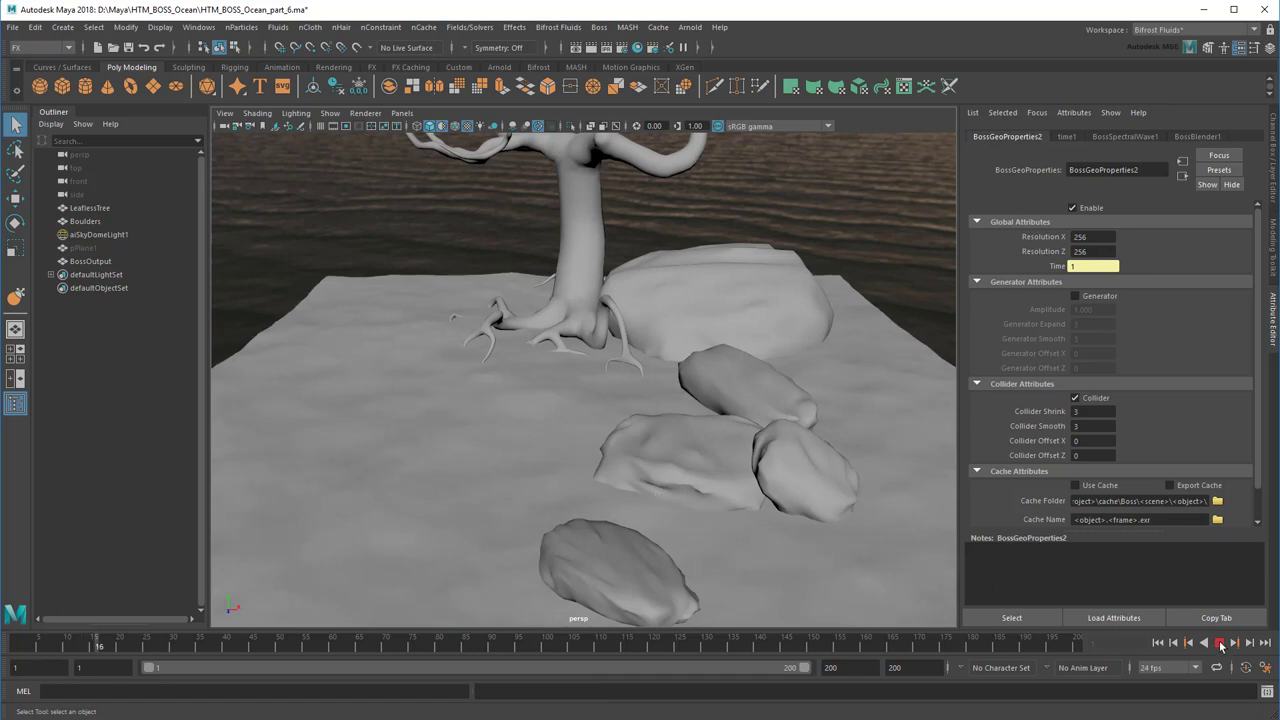
pyautogui.press('Escape')
pyautogui.keyDown('alt'); pyautogui.moveTo(764, 510); pyautogui.dragTo(640, 452); pyautogui.keyUp('alt')
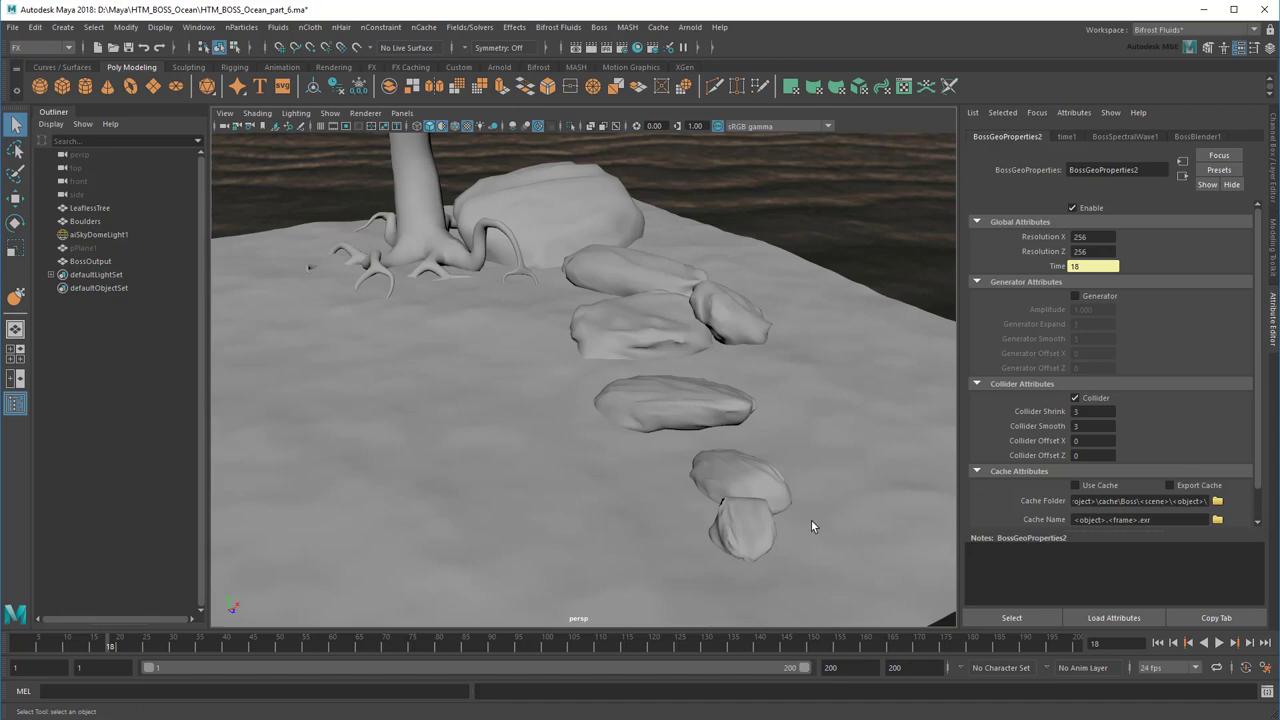
# Step: Set the Reflection Height of BossOutput's spectral wave to 10 and inspect the ripples around the boulders
pyautogui.click(88, 261)
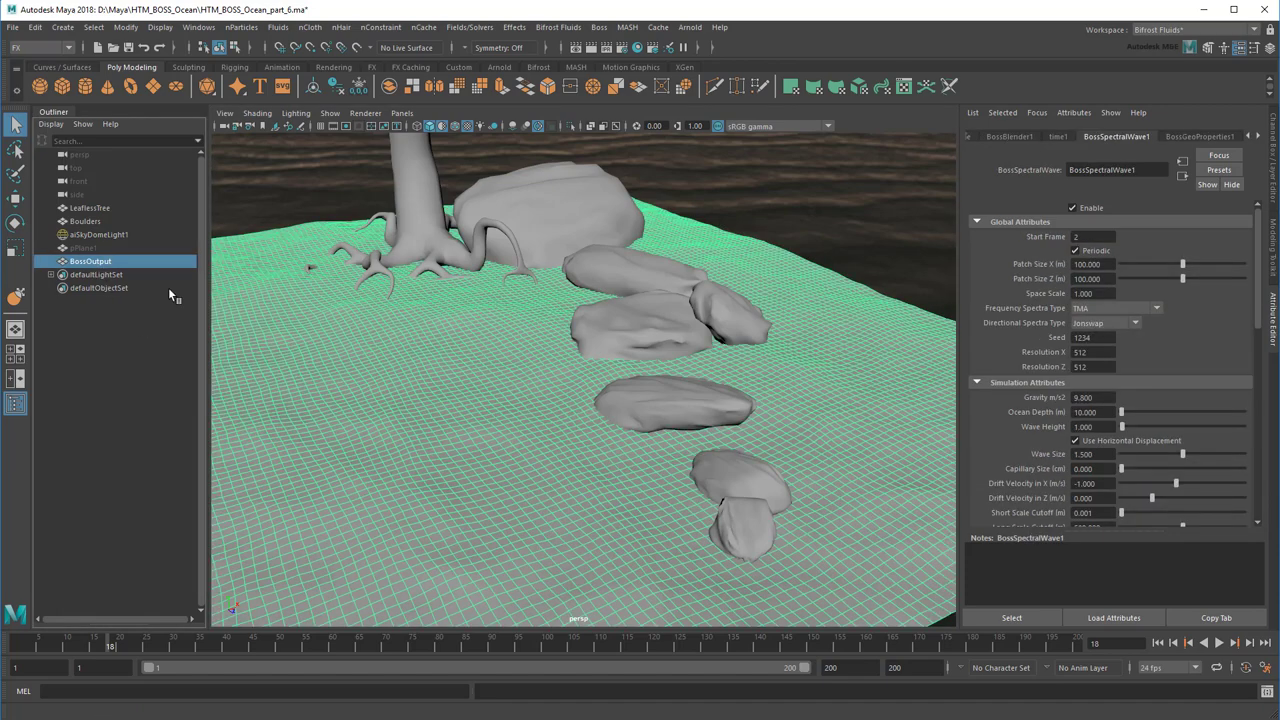
pyautogui.scroll(-10, 1217, 328)
pyautogui.click(1090, 261)
pyautogui.write('10')
pyautogui.press('Return')
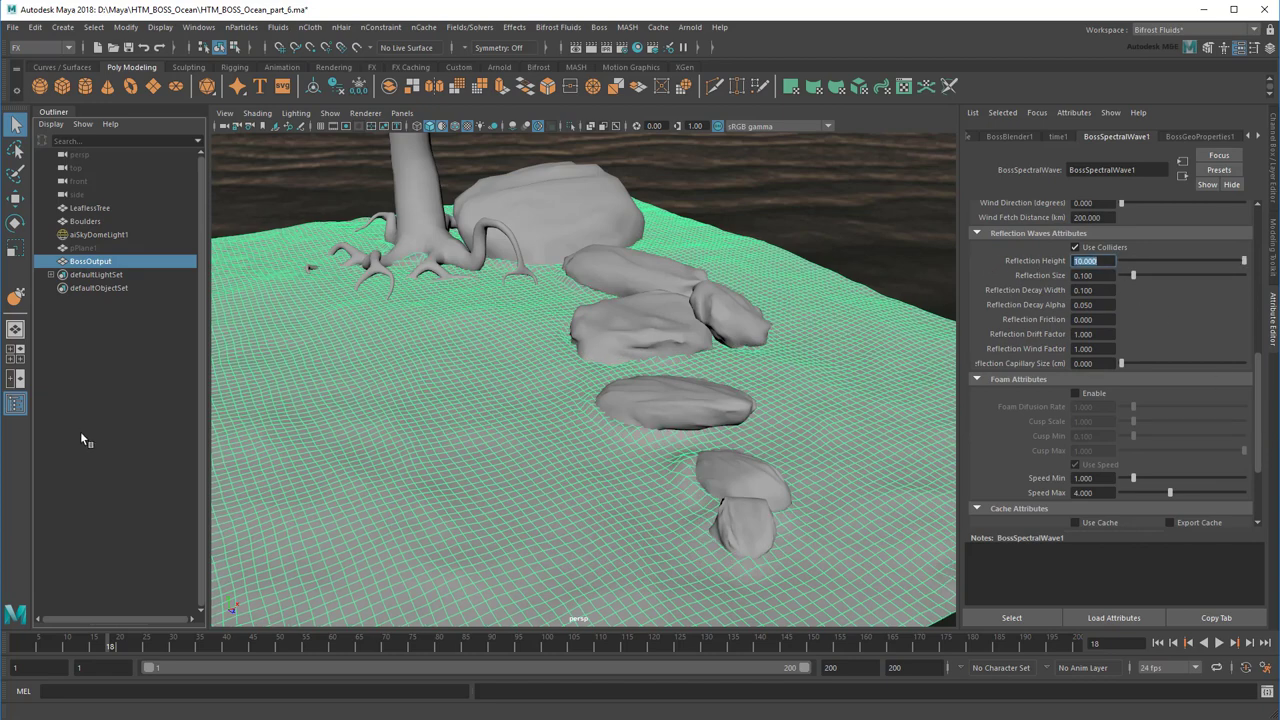
pyautogui.click(83, 440)
pyautogui.keyDown('alt'); pyautogui.moveTo(640, 446); pyautogui.dragTo(775, 453); pyautogui.keyUp('alt')
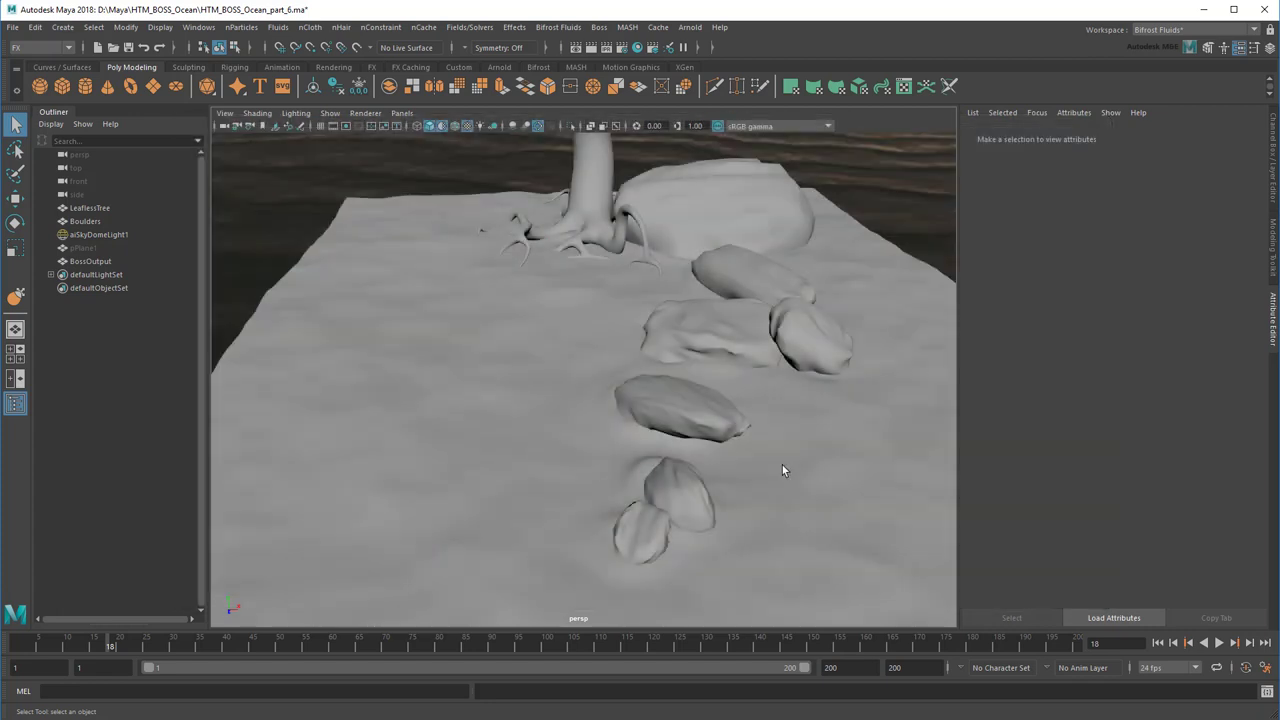
pyautogui.press('a')
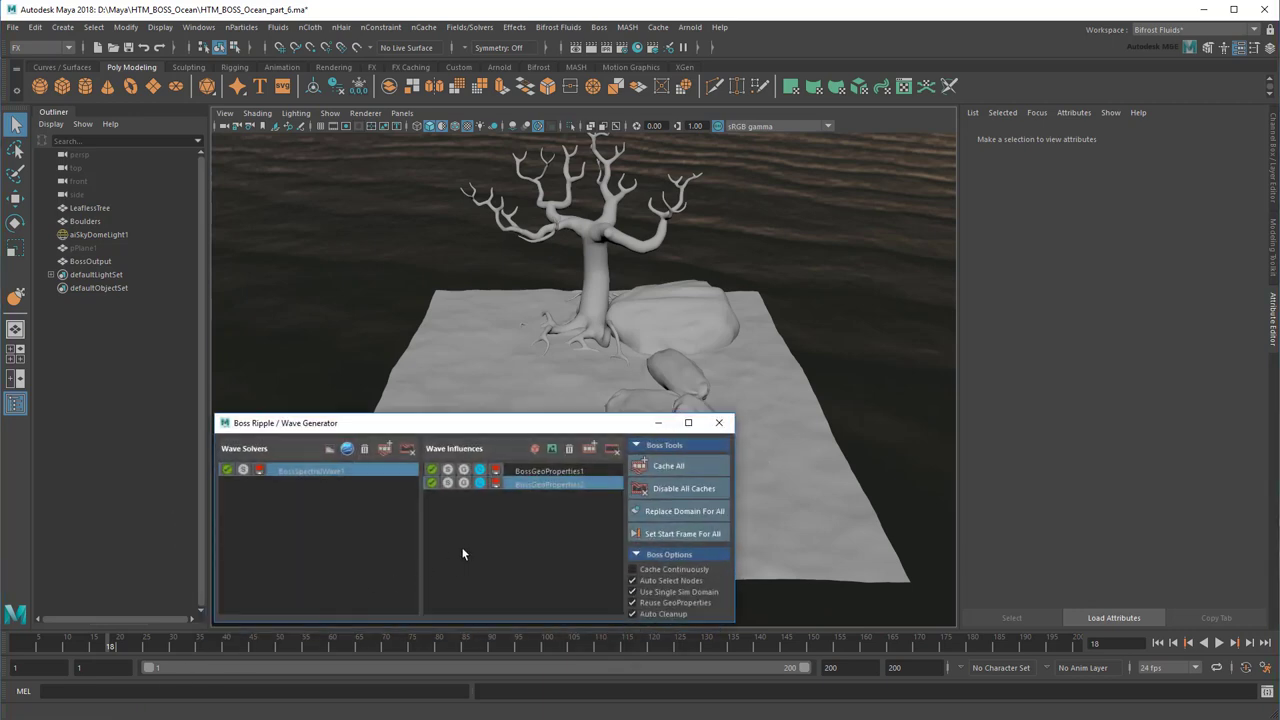
# Step: Export BossGeoProperties1's cache as a single frame-independent file named <object>.exr by enabling Export Cache and advancing one frame
pyautogui.click(584, 471)
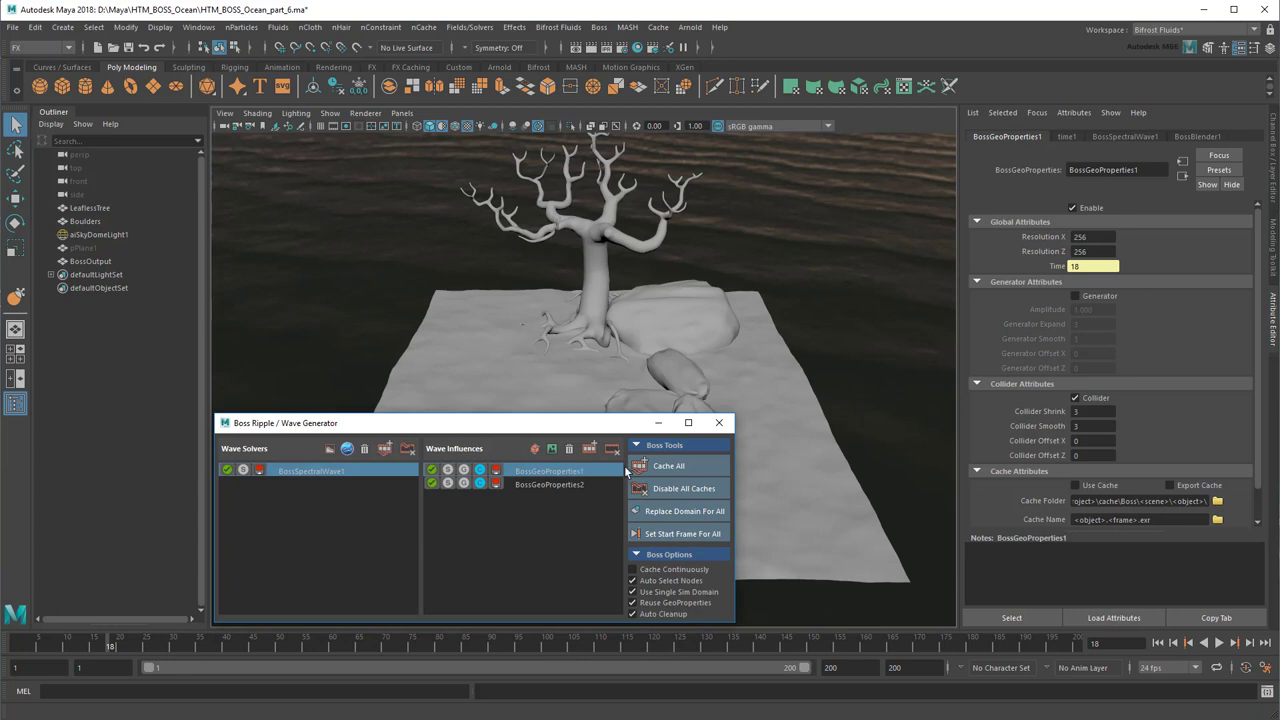
pyautogui.scroll(-2, 1266, 308)
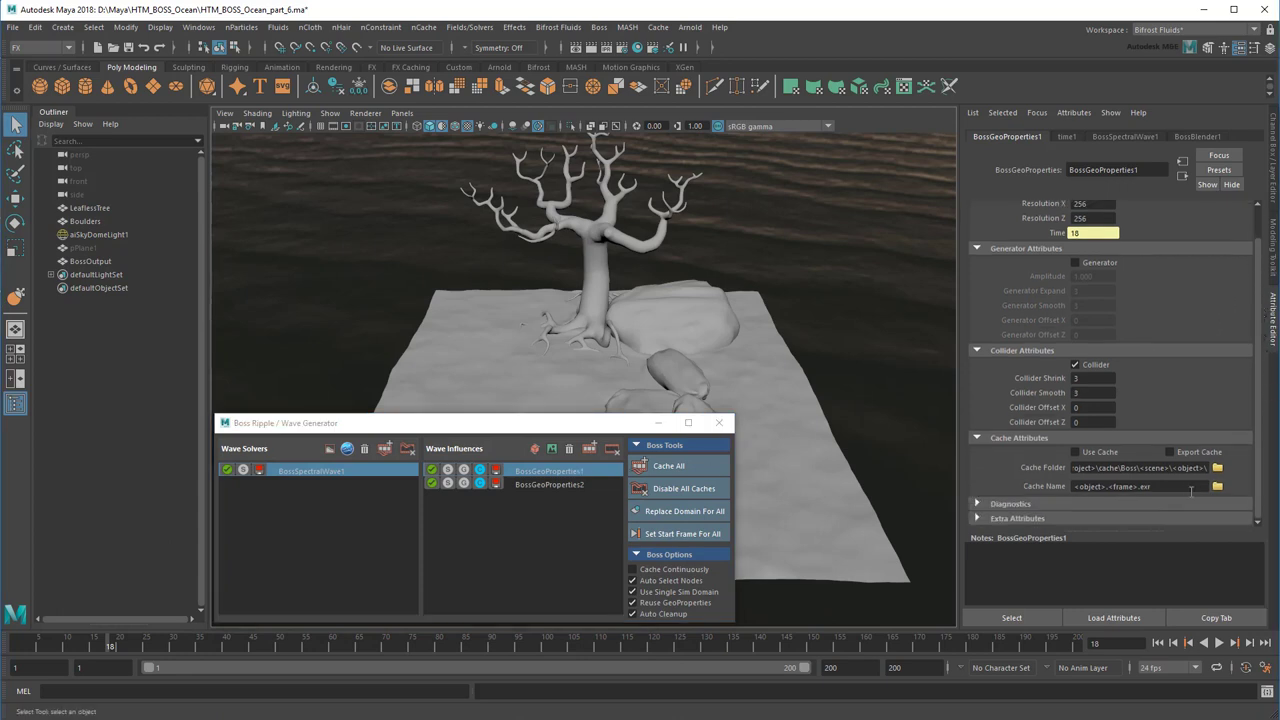
pyautogui.doubleClick(1122, 487)
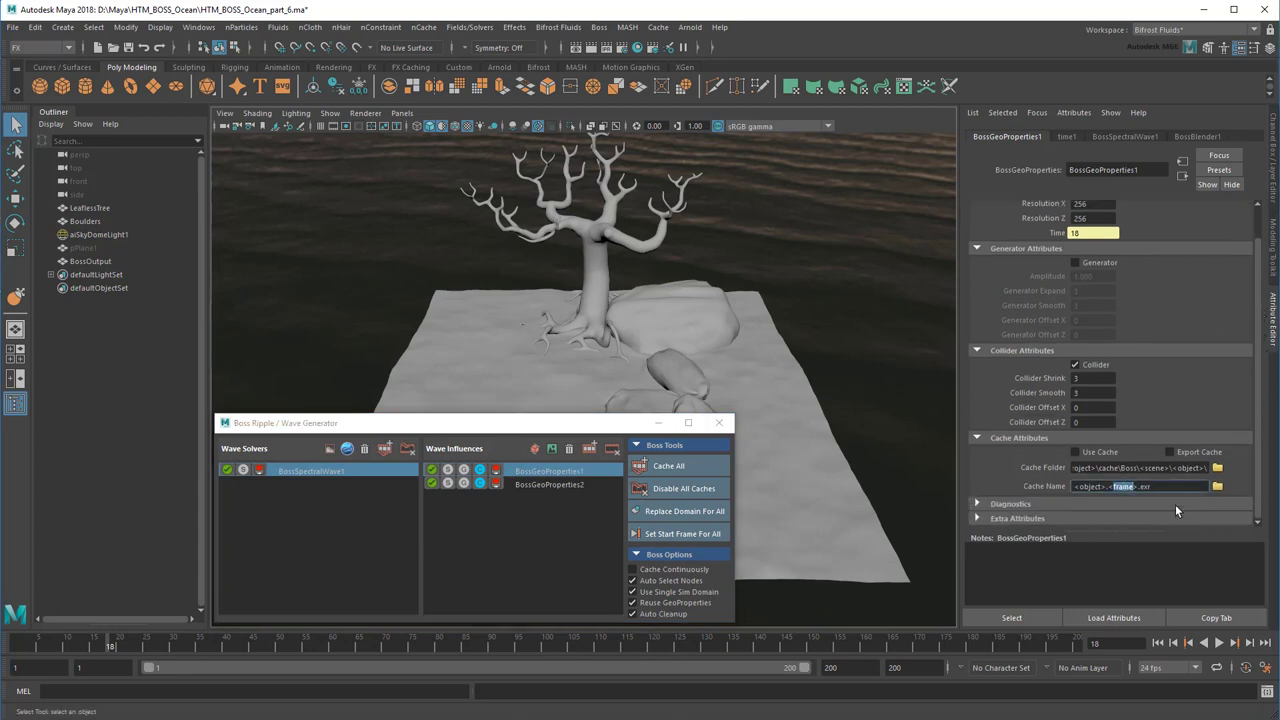
pyautogui.press('BackSpace')
pyautogui.press('Delete')
pyautogui.press('BackSpace')
pyautogui.press('BackSpace')
pyautogui.press('Return')
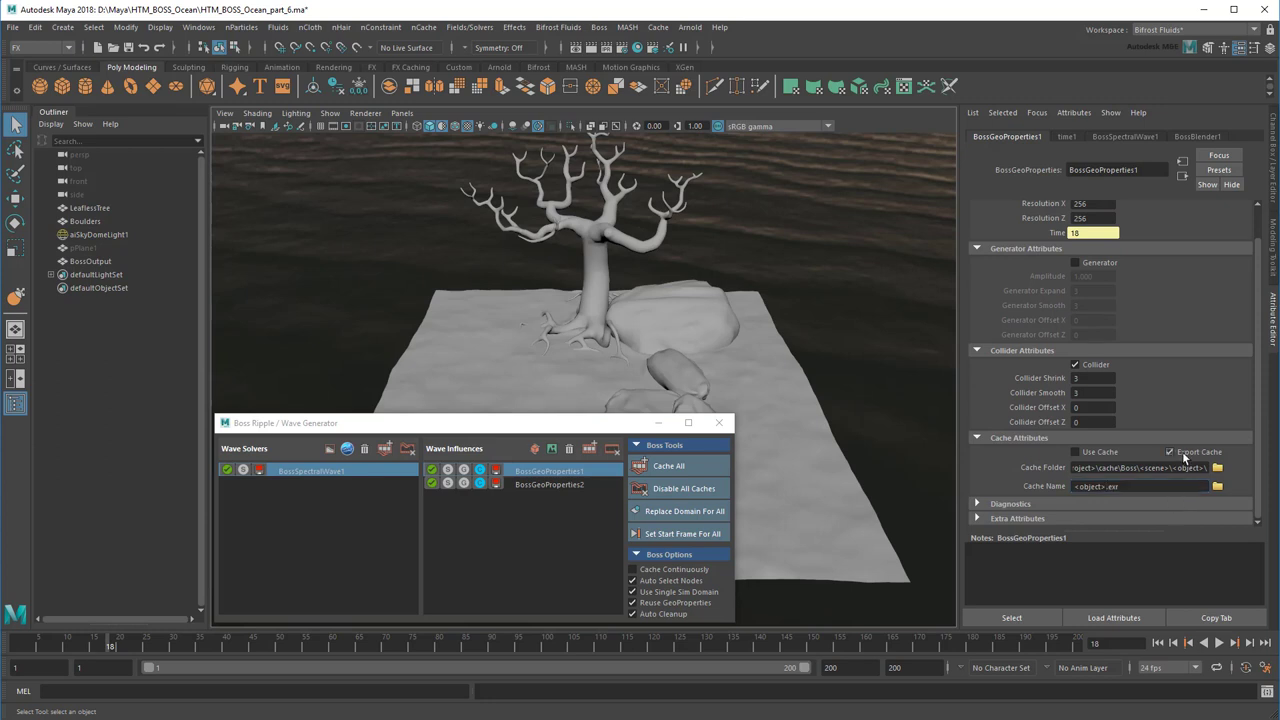
pyautogui.click(1250, 645)
# Step: Switch to File Explorer and examine the exported BossGeoProperties1.exr image in the HTM_BOSS_Ocean_part_6.ma cache folder
pyautogui.hotkey('alt', 'Tab')
pyautogui.click(612, 272)
pyautogui.doubleClick(569, 270)
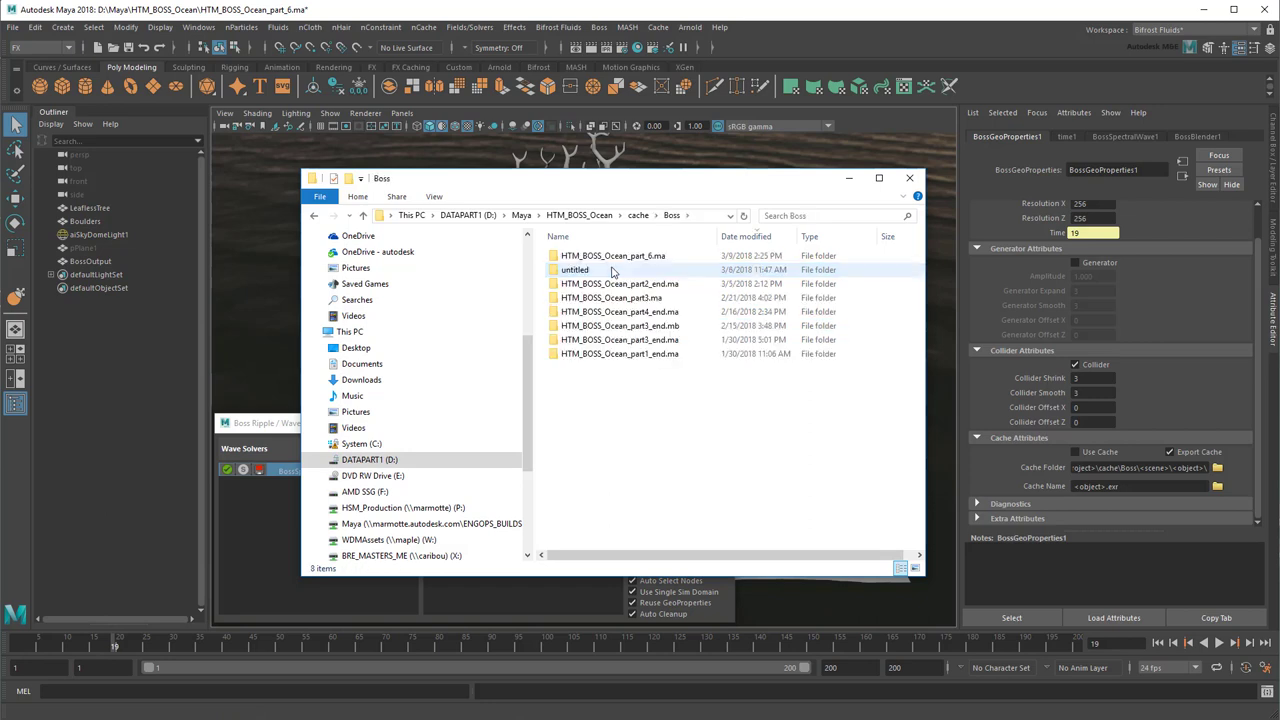
pyautogui.doubleClick(626, 258)
pyautogui.doubleClick(596, 256)
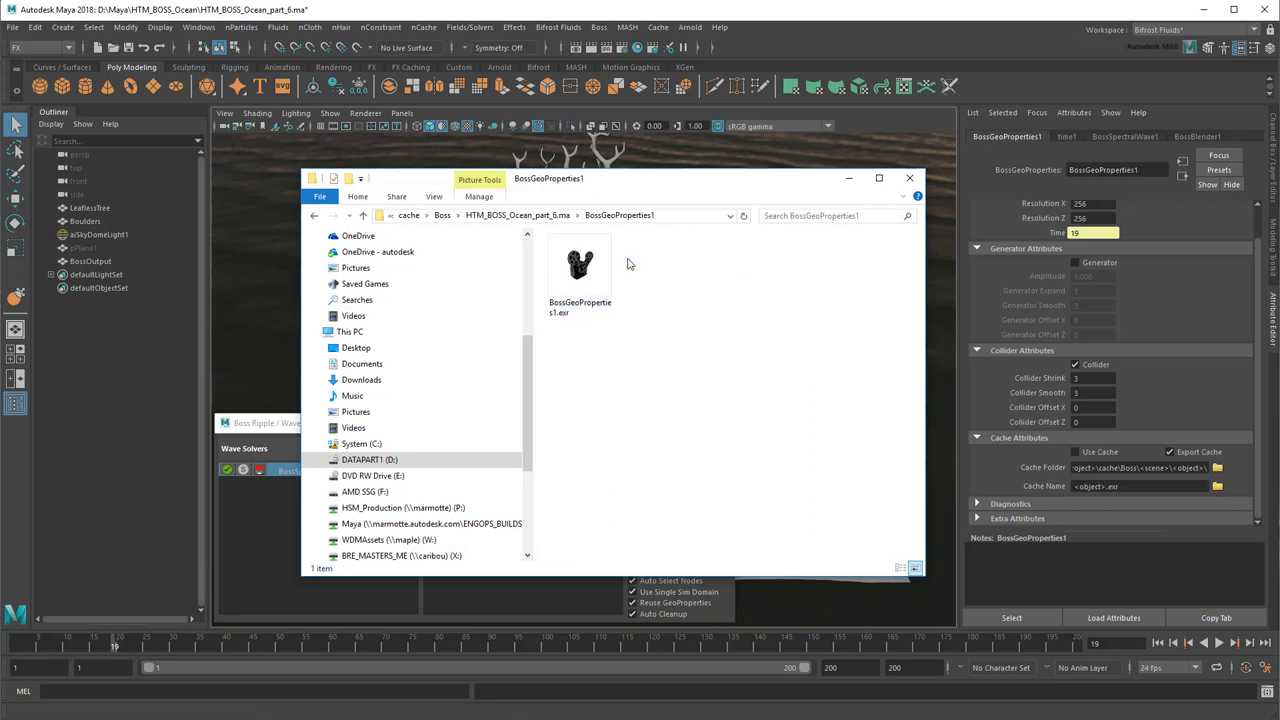
pyautogui.doubleClick(588, 268)
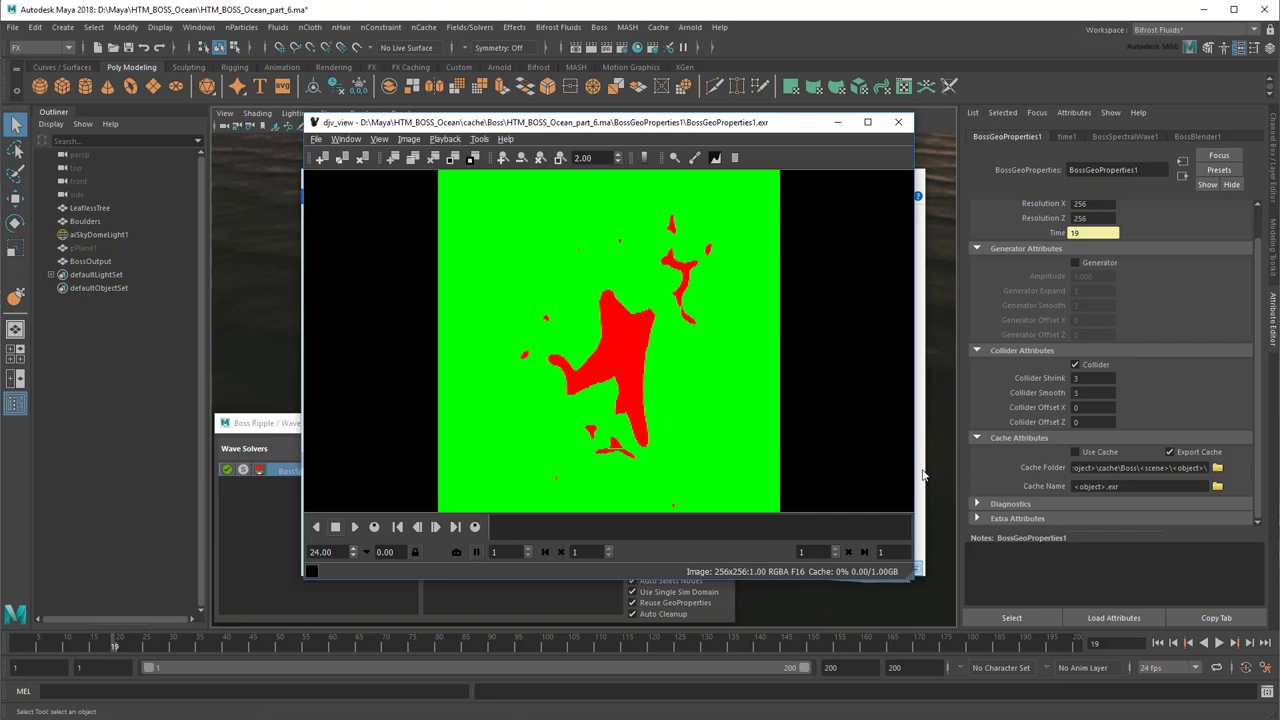
pyautogui.click(898, 122)
pyautogui.click(849, 178)
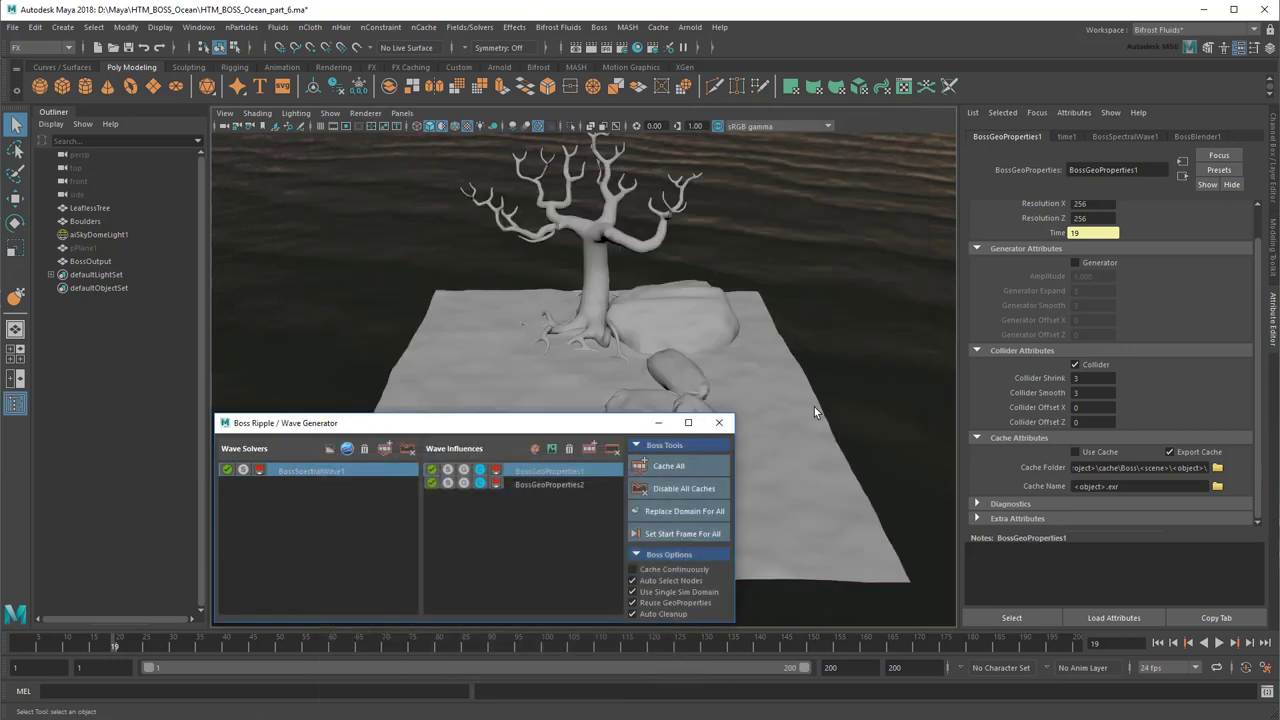
# Step: Set the Z resolution of the BossGeoProperties2 collider influence to 512
pyautogui.click(588, 485)
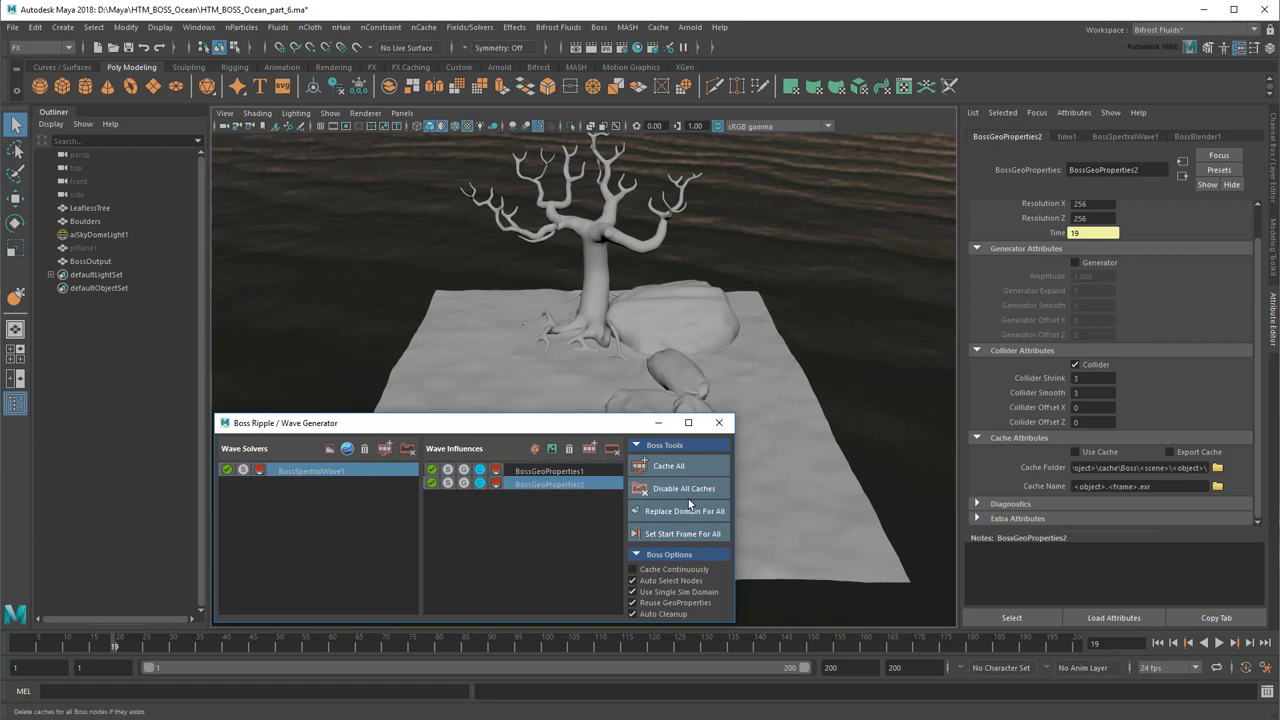
pyautogui.click(658, 422)
pyautogui.keyDown('alt'); pyautogui.moveTo(723, 489); pyautogui.dragTo(750, 445, button='middle'); pyautogui.keyUp('alt')
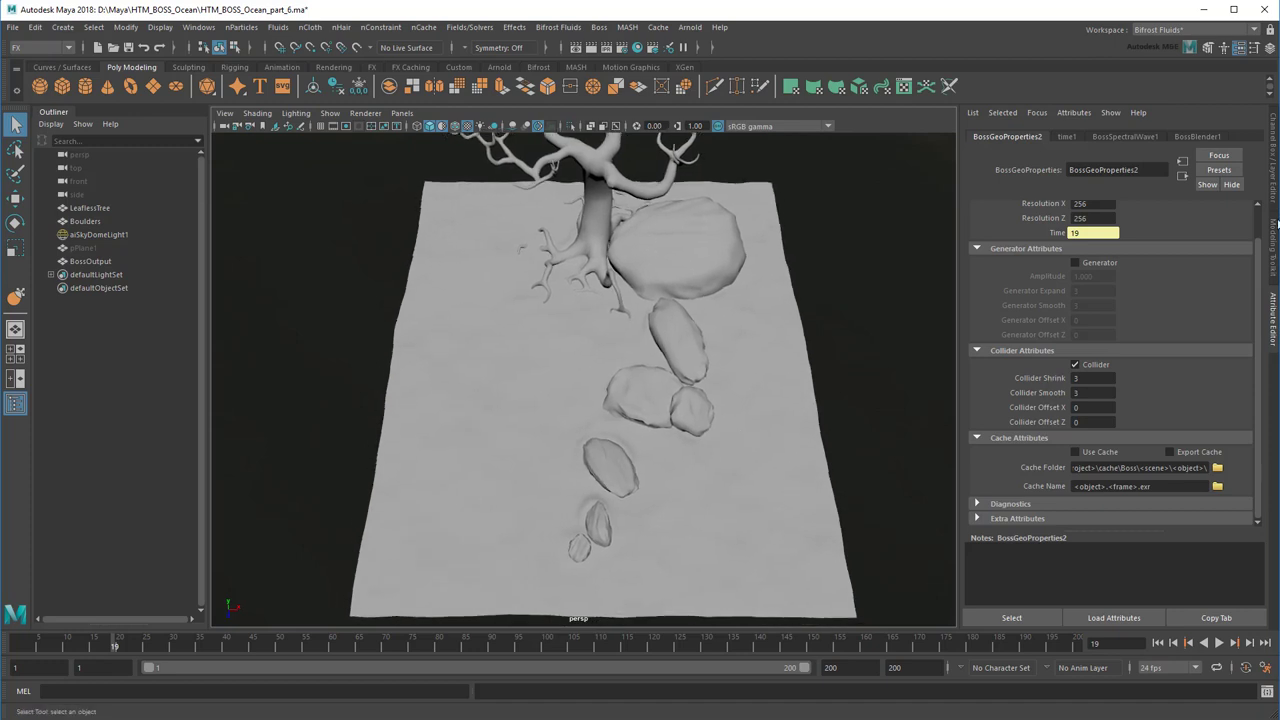
pyautogui.click(1256, 220)
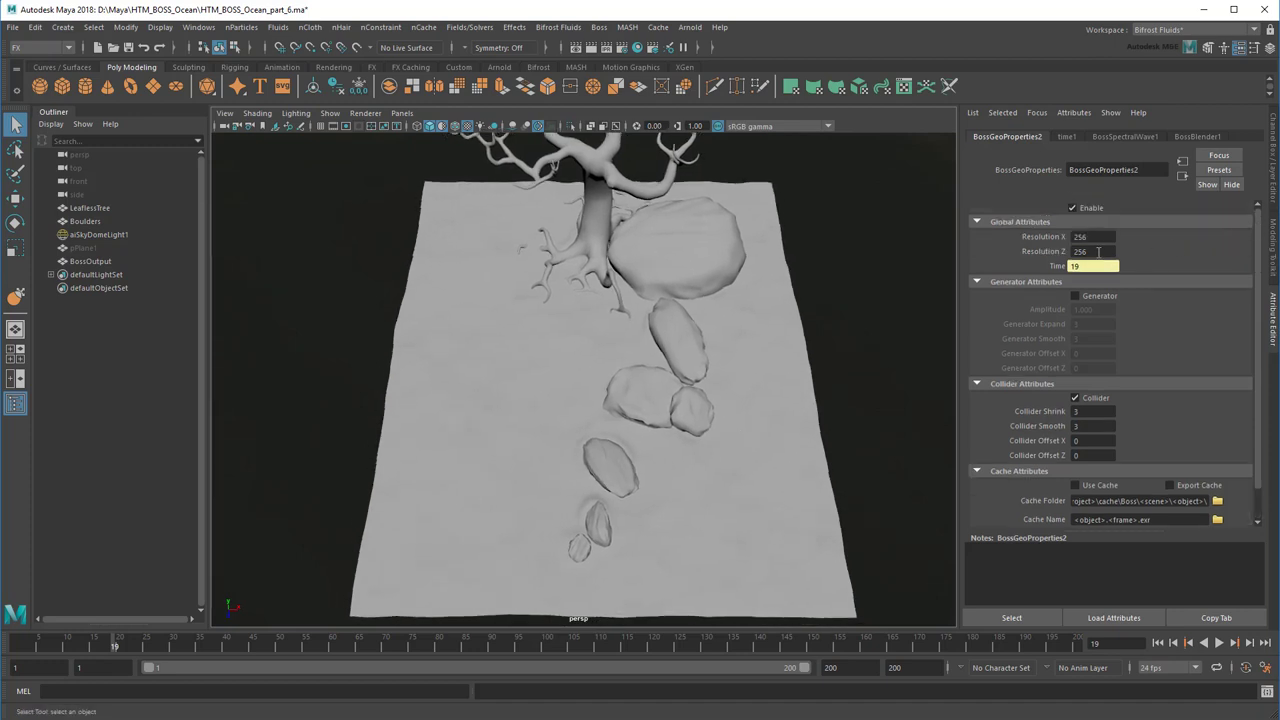
pyautogui.moveTo(1099, 252); pyautogui.dragTo(1000, 257)
pyautogui.write('512')
# Step: Export BossGeoProperties2's cache as a single <object>.exr file by removing the frame token, enabling Export Cache and advancing one frame
pyautogui.scroll(-1, 1249, 300)
pyautogui.doubleClick(1121, 487)
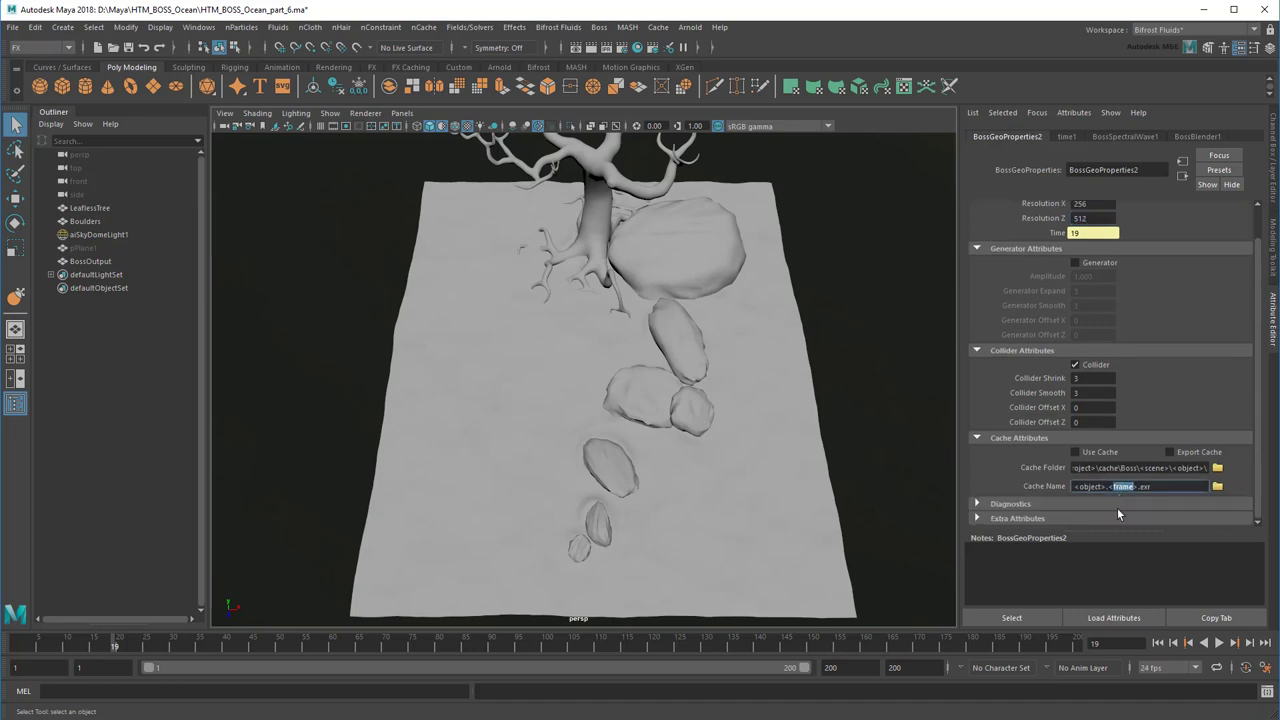
pyautogui.press('Return')
pyautogui.click(1169, 452)
pyautogui.click(1251, 644)
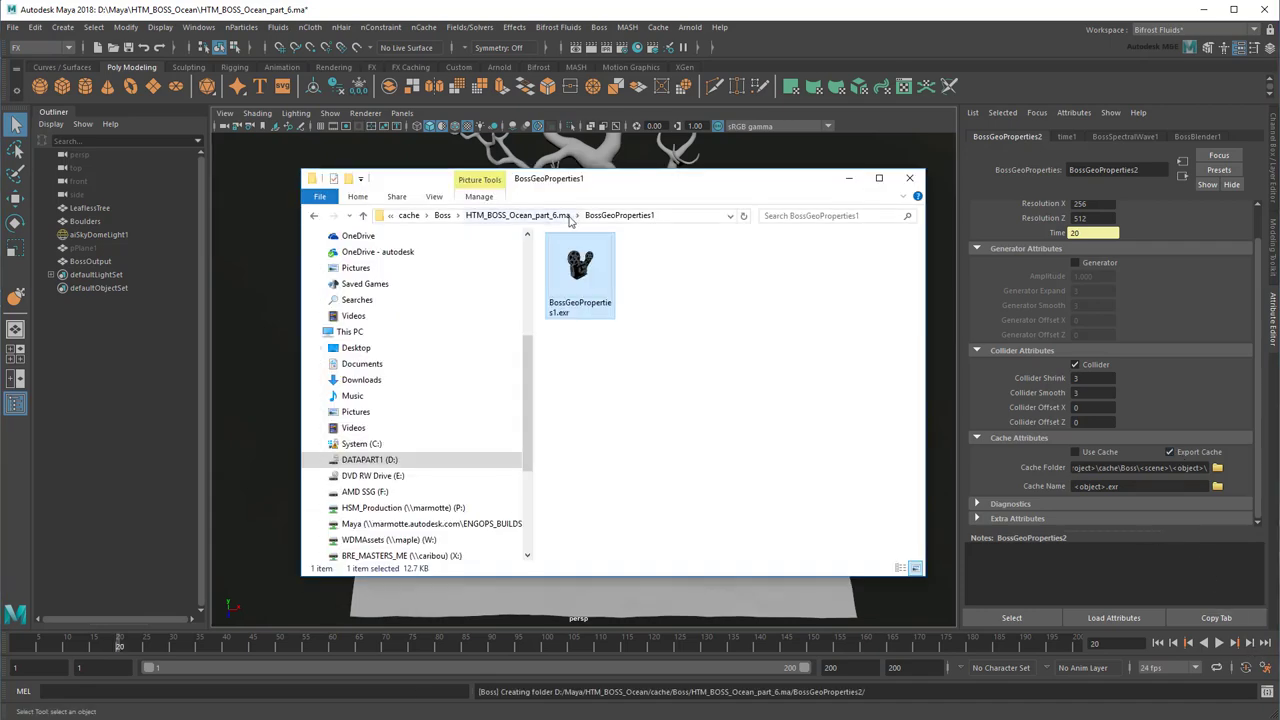
# Step: Switch to File Explorer and examine the exported BossGeoProperties2 EXR image in the HTM_BOSS_Ocean_part_6.ma cache folder
pyautogui.click(517, 215)
pyautogui.doubleClick(575, 257)
pyautogui.click(600, 287)
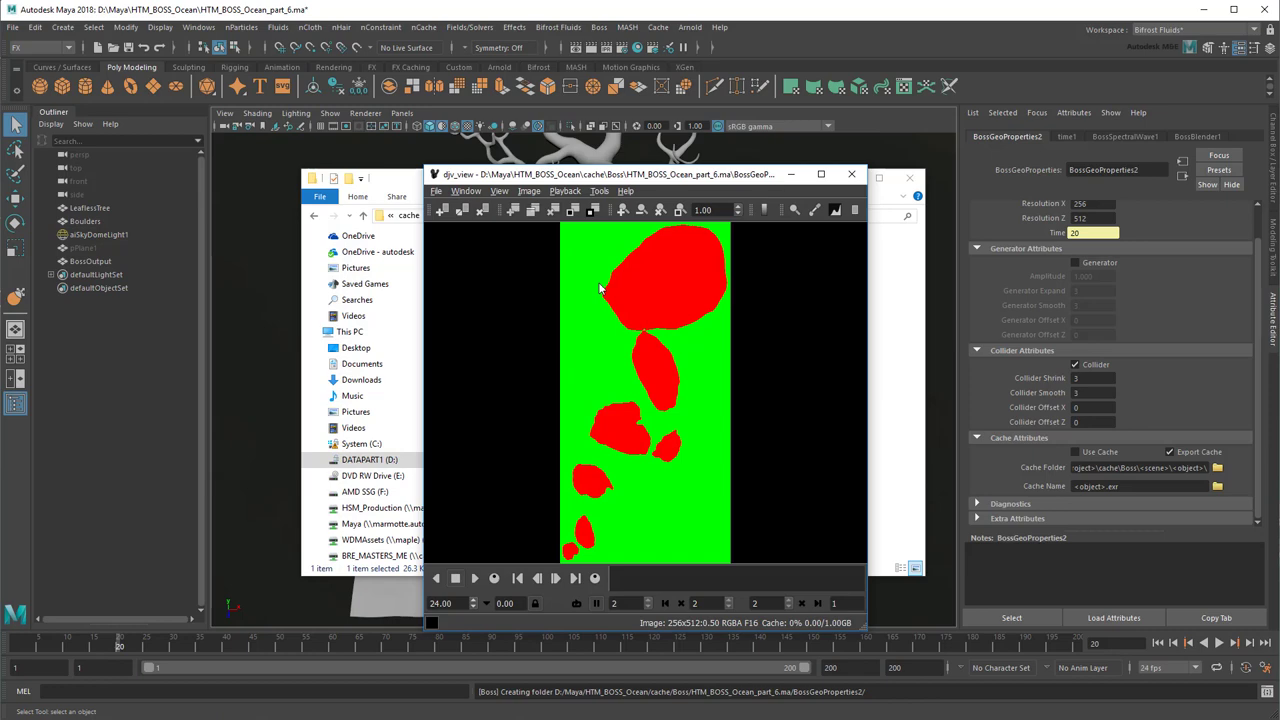
pyautogui.click(851, 175)
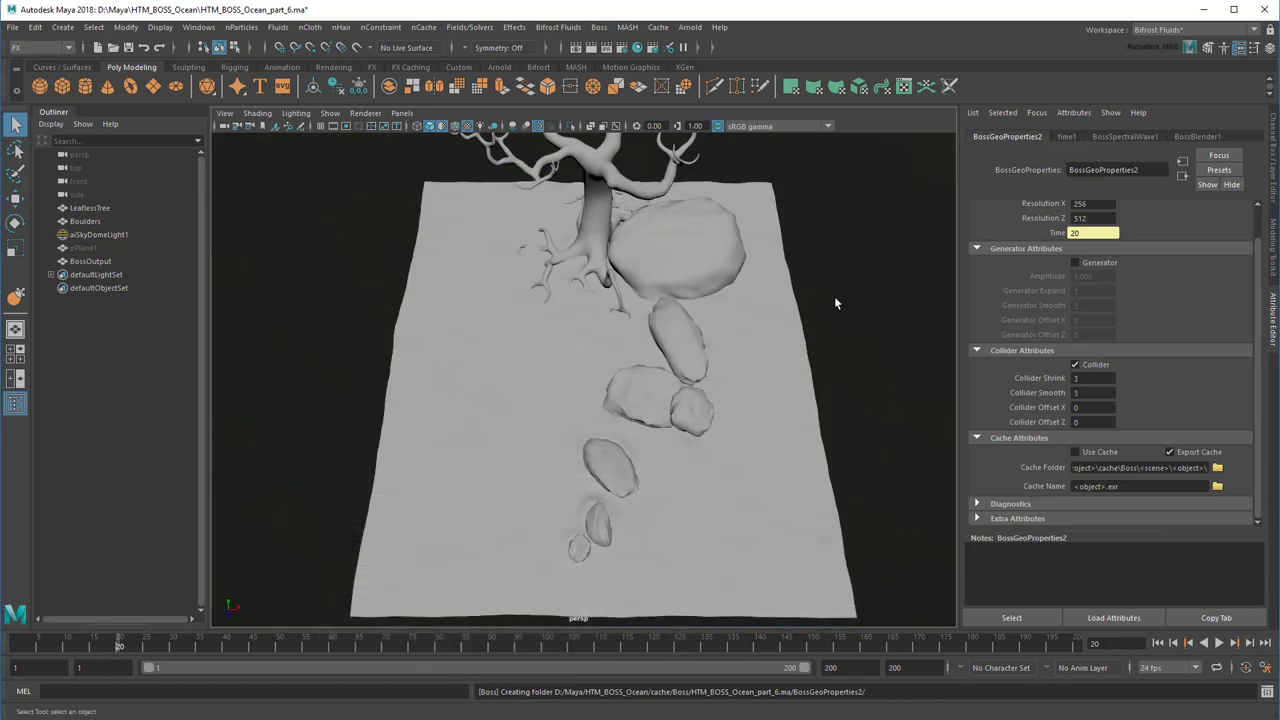
# Step: Turn off Export Cache and enable Use Cache for both collider influences
pyautogui.click(549, 470)
pyautogui.click(1171, 451)
pyautogui.click(1100, 451)
pyautogui.click(718, 422)
# Step: Play the simulation from the first frame using the cached colliders
pyautogui.keyDown('alt'); pyautogui.moveTo(710, 489); pyautogui.dragTo(695, 551); pyautogui.keyUp('alt')
pyautogui.click(1158, 643)
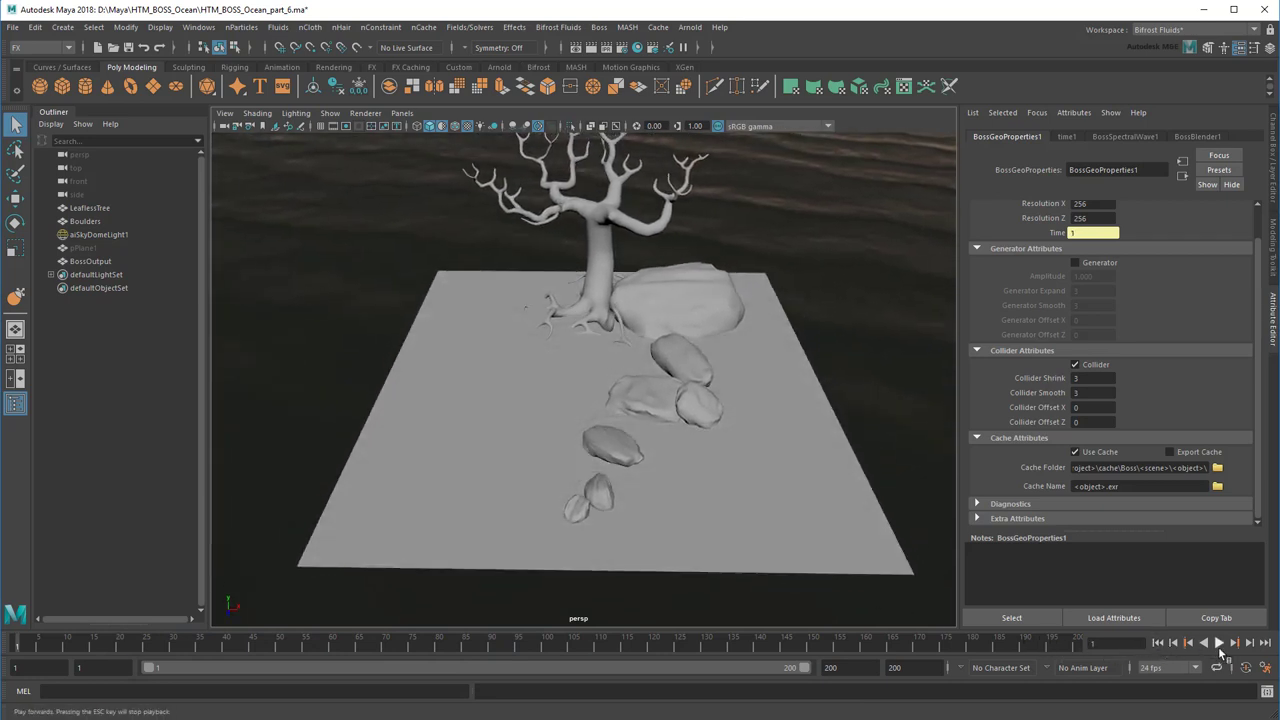
pyautogui.click(1218, 644)
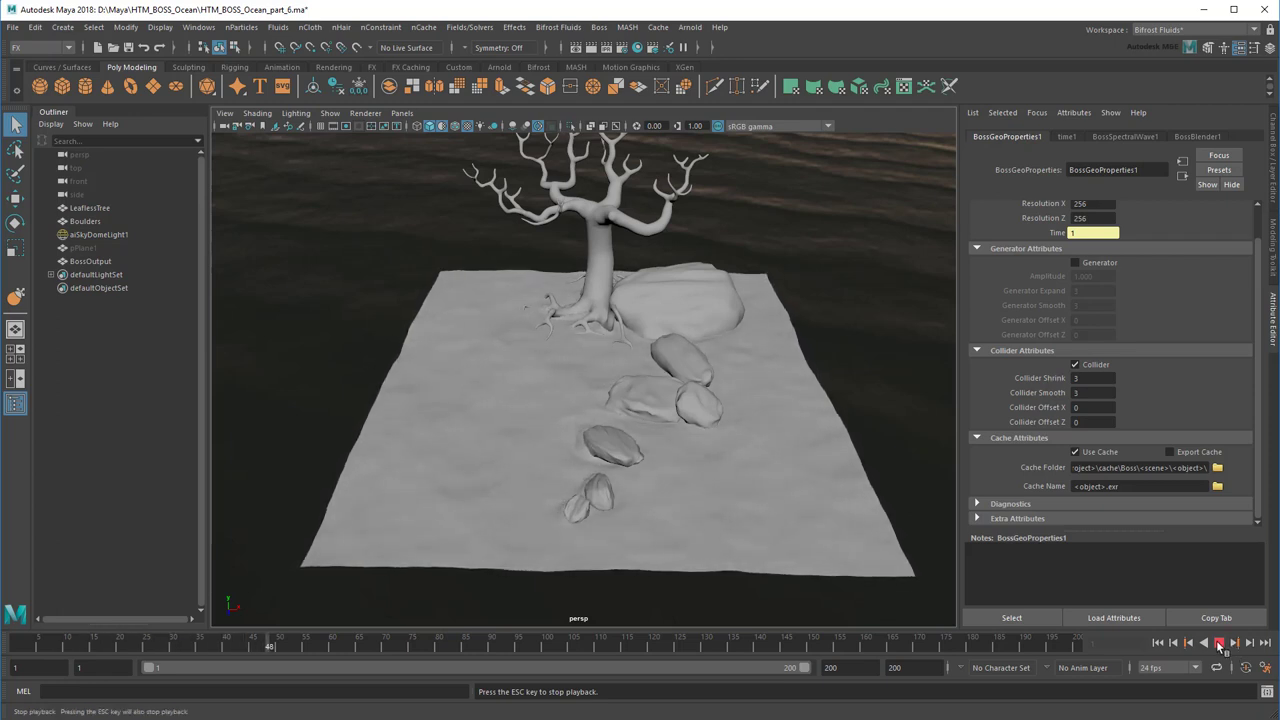
pyautogui.click(1218, 644)
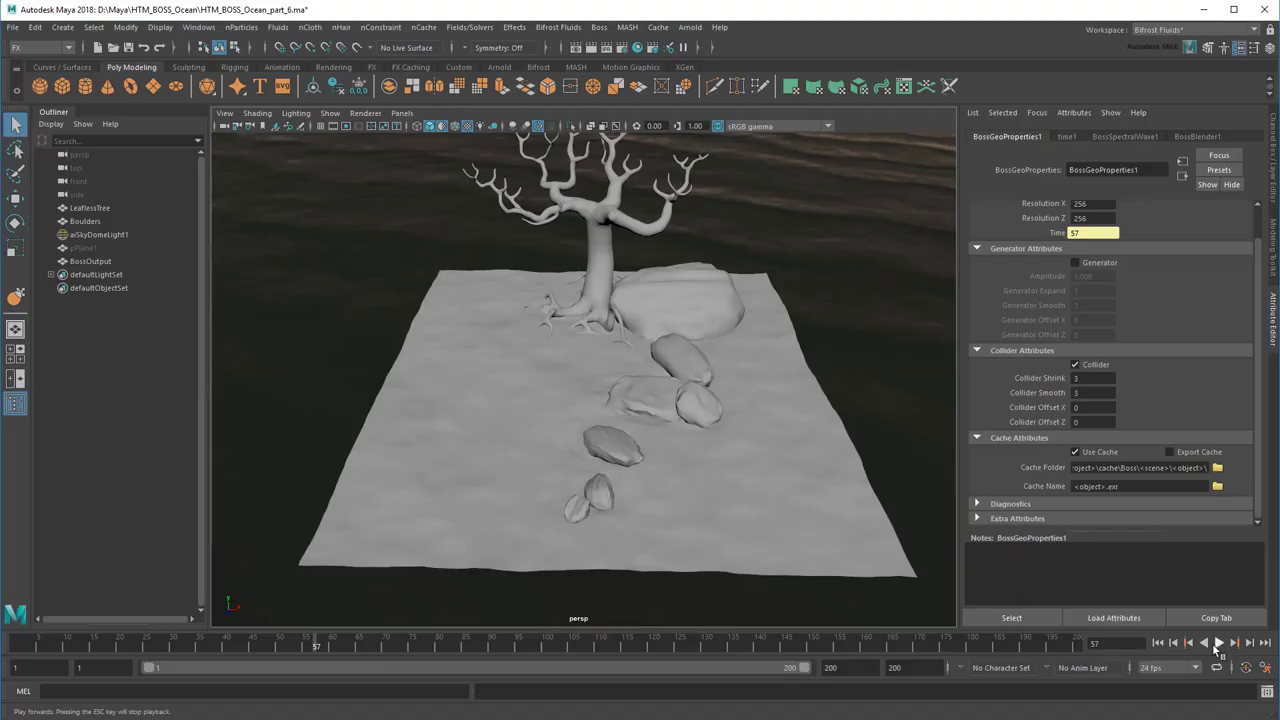
# Step: Try a Reflection Size of 10 on BossSpectralWave1 and inspect the water around the boulders
pyautogui.click(1145, 136)
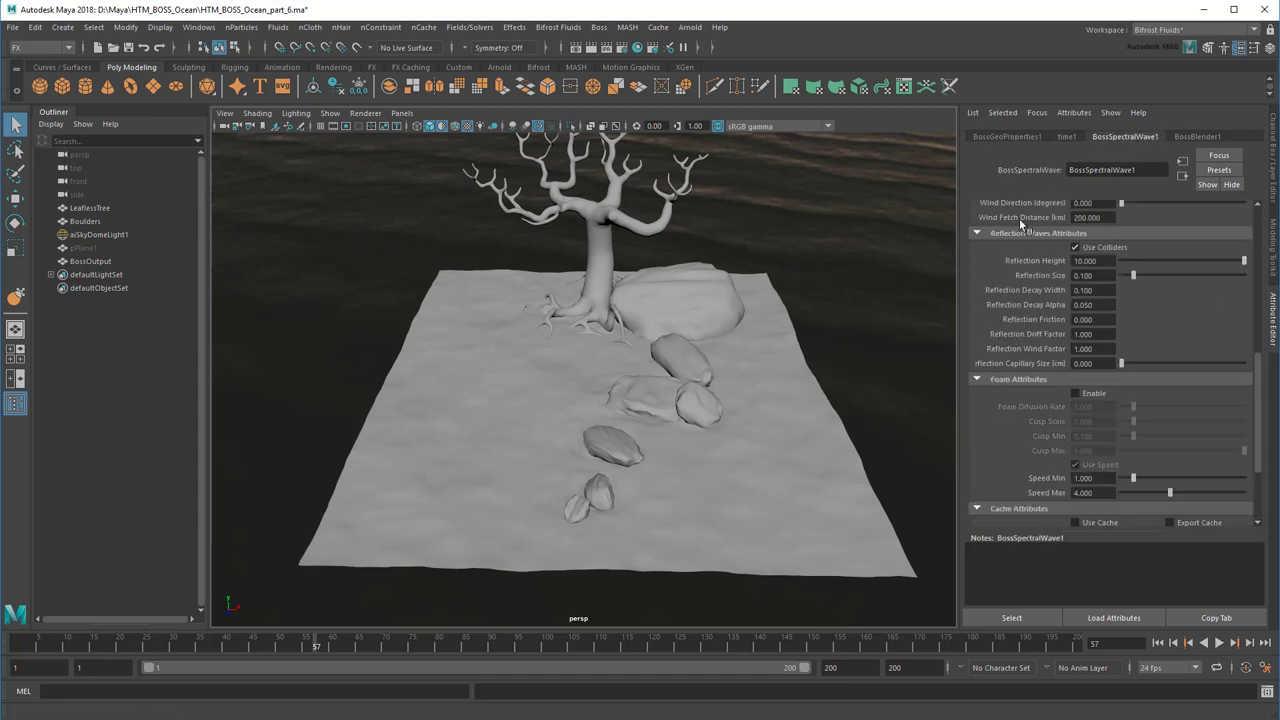
pyautogui.scroll(5, 794, 415)
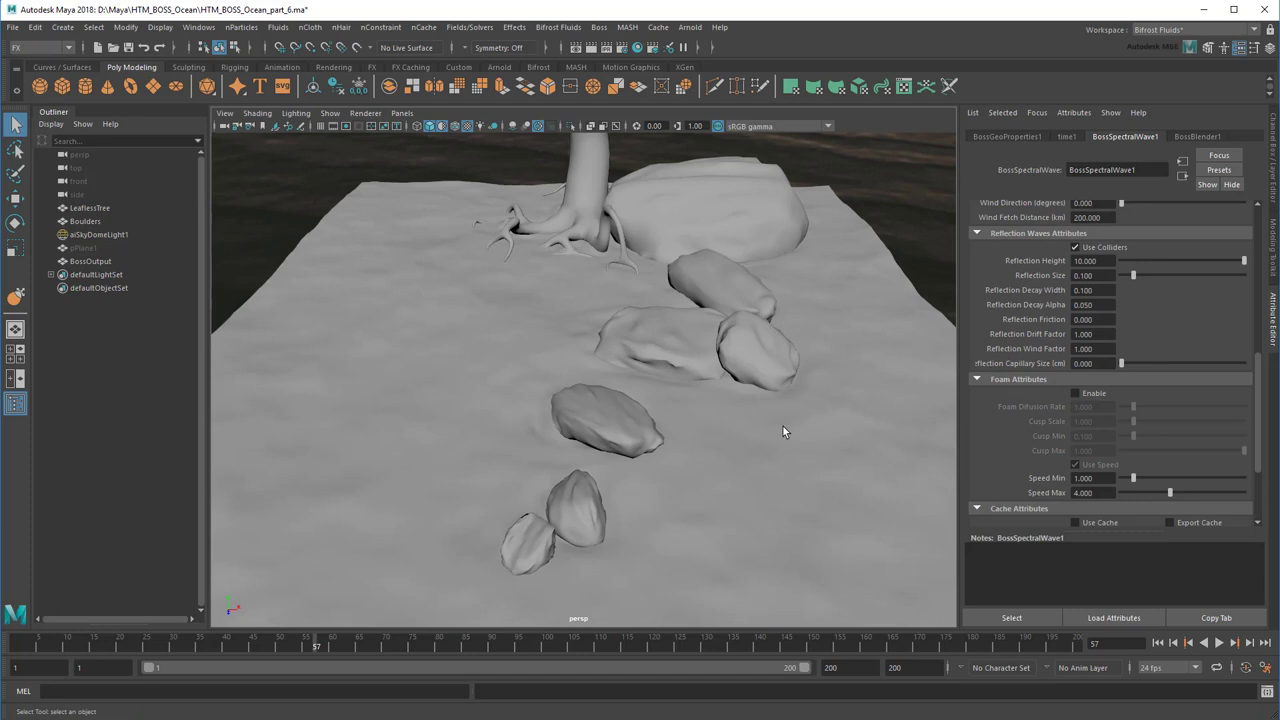
pyautogui.click(1104, 276)
pyautogui.write('10')
pyautogui.press('Return')
pyautogui.scroll(5, 805, 414)
pyautogui.keyDown('alt'); pyautogui.moveTo(796, 420); pyautogui.dragTo(777, 433, button='middle'); pyautogui.keyUp('alt')
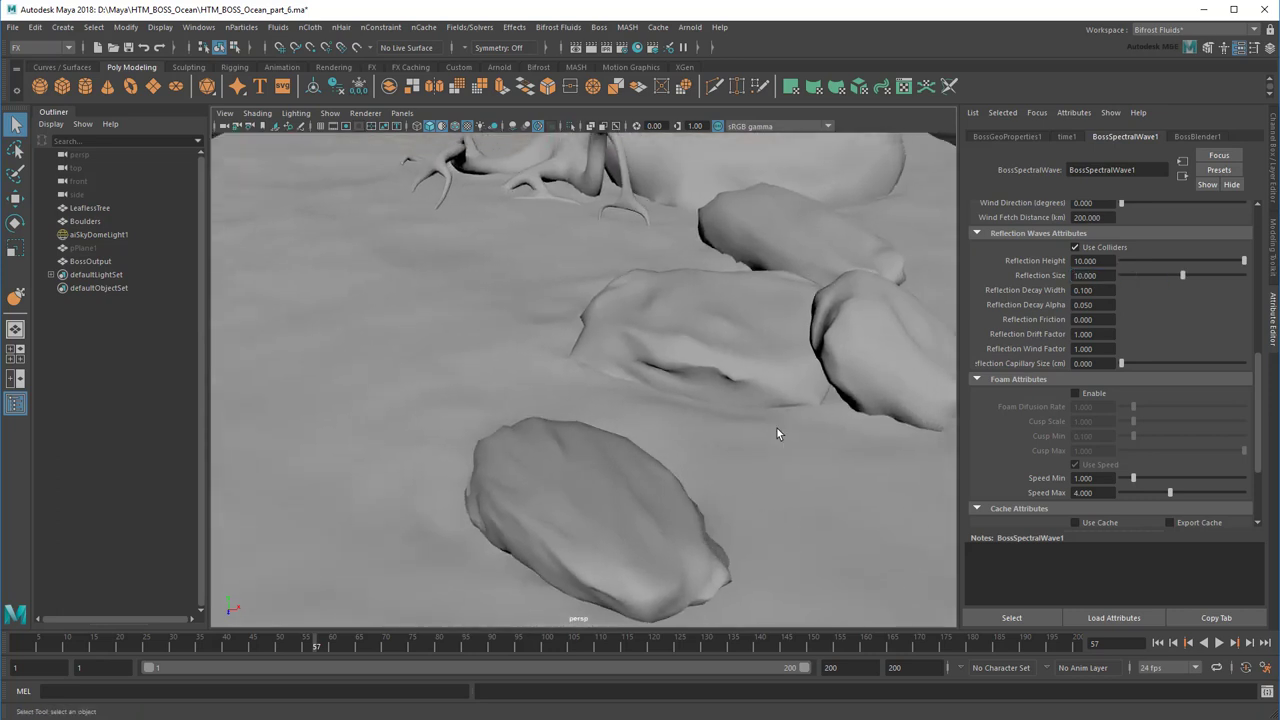
# Step: Set BossSpectralWave1's Reflection Size to 1 and inspect the ripples around the smaller boulders
pyautogui.click(1090, 275)
pyautogui.write('1')
pyautogui.press('Return')
pyautogui.keyDown('alt'); pyautogui.moveTo(780, 430); pyautogui.dragTo(758, 448); pyautogui.keyUp('alt')
pyautogui.scroll(5, 758, 448)
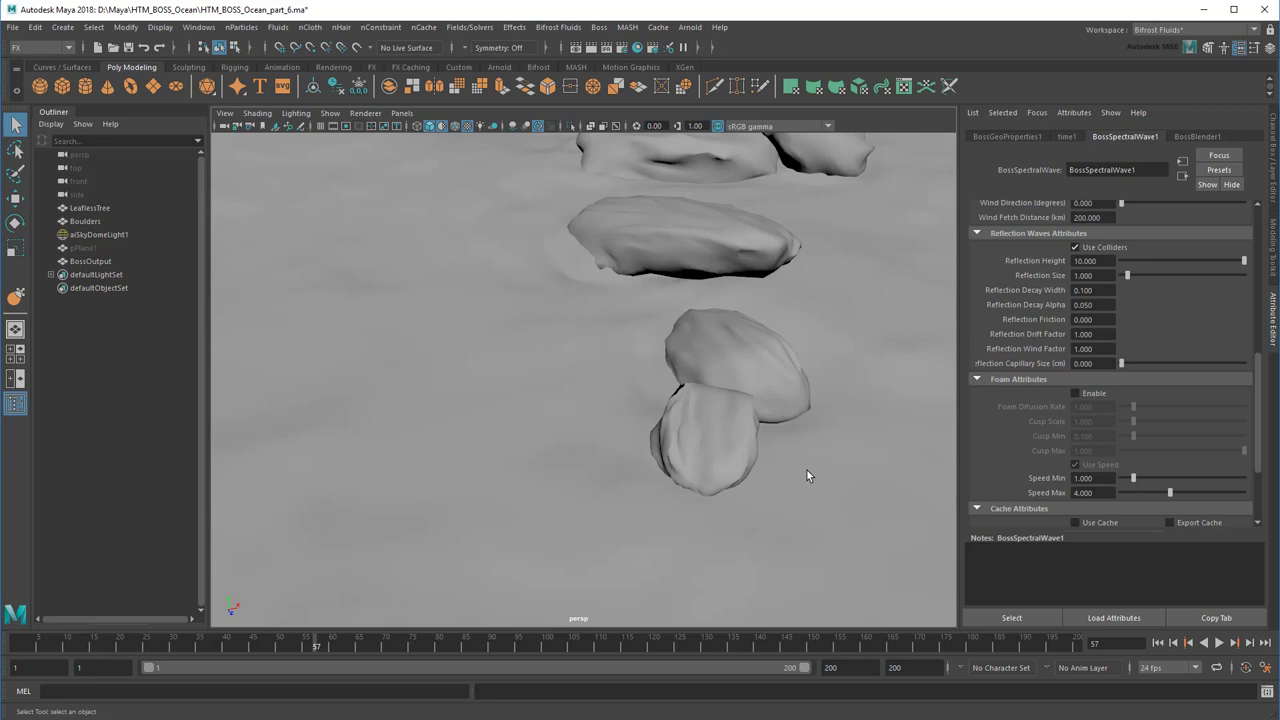
pyautogui.scroll(-6, 807, 470)
pyautogui.keyDown('alt'); pyautogui.moveTo(806, 469); pyautogui.dragTo(763, 498, button='middle'); pyautogui.keyUp('alt')
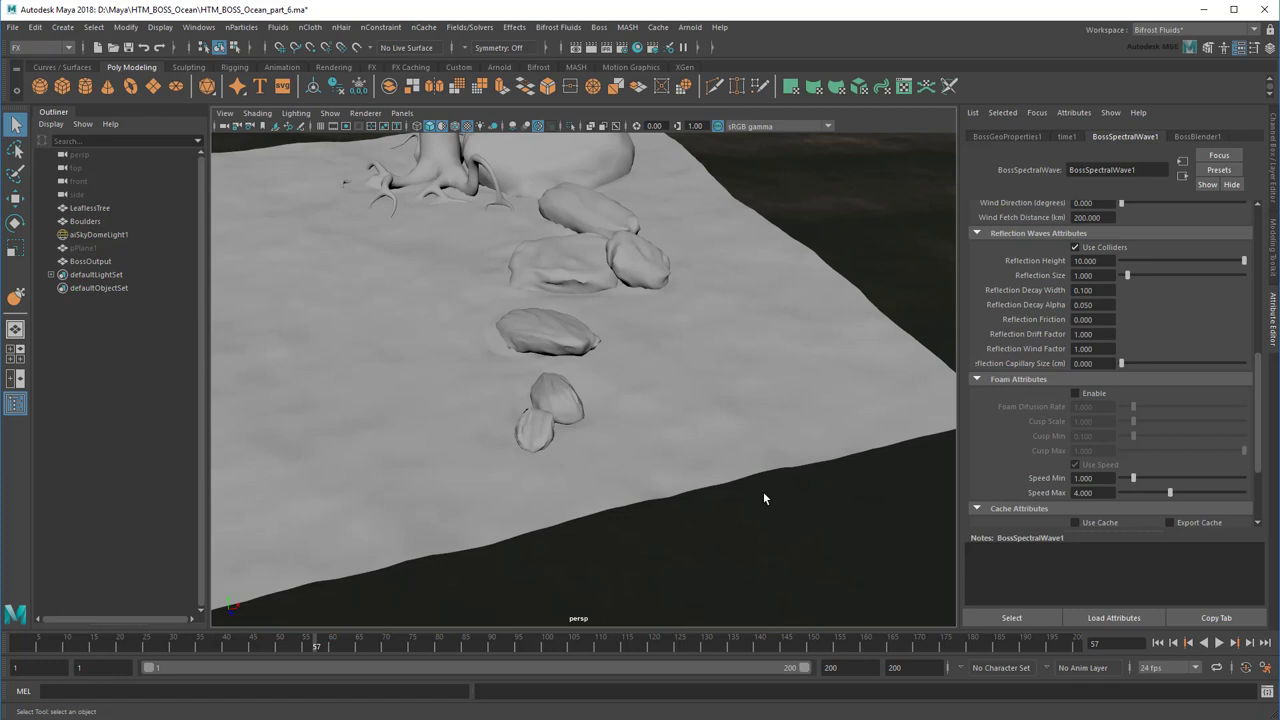
# Step: Set the Reflection Decay Width to 0.05 and replay the simulation from the first frame
pyautogui.moveTo(1098, 290); pyautogui.dragTo(1066, 290)
pyautogui.write('0.05')
pyautogui.press('Return')
pyautogui.hotkey('alt', 'shift', 'v')
pyautogui.keyDown('alt'); pyautogui.moveTo(891, 500); pyautogui.dragTo(805, 490); pyautogui.keyUp('alt')
pyautogui.click(1219, 643)
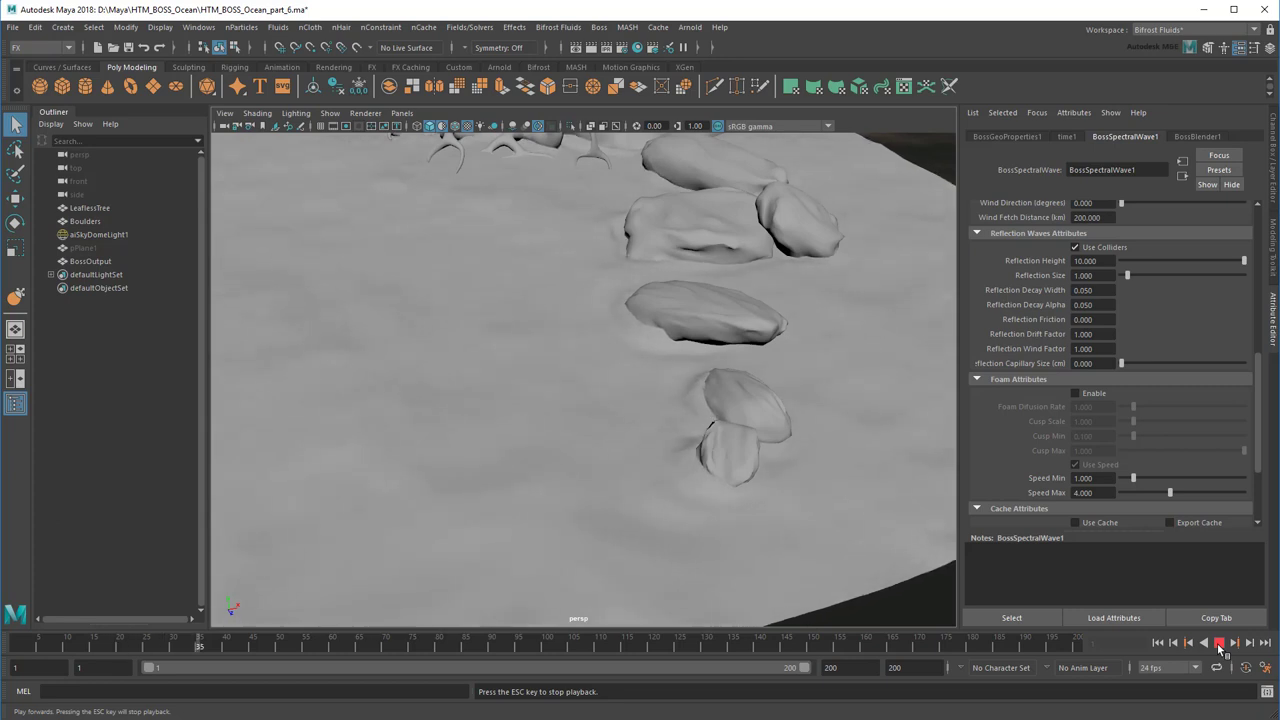
pyautogui.click(1219, 643)
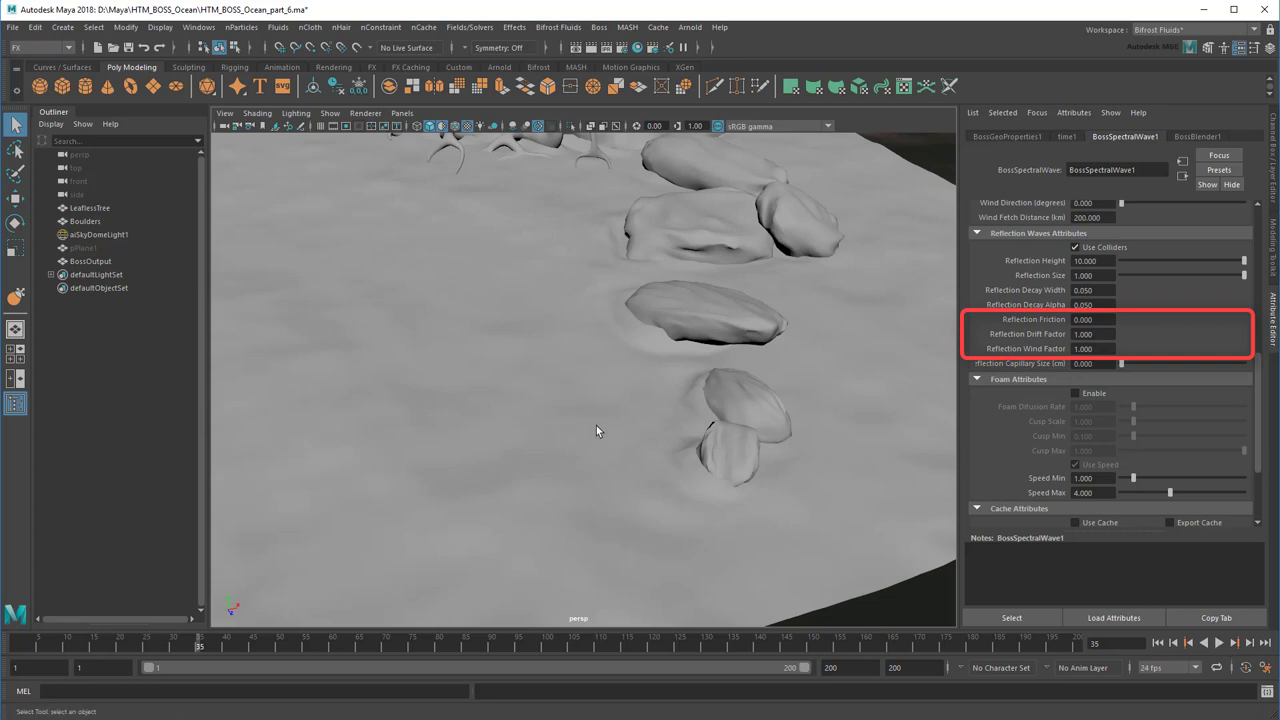
# Step: Set the Reflection Capillary Size to 30 cm and replay the simulation from the first frame
pyautogui.keyDown('alt'); pyautogui.moveTo(596, 425); pyautogui.dragTo(636, 501); pyautogui.keyUp('alt')
pyautogui.keyDown('alt'); pyautogui.moveTo(623, 491); pyautogui.dragTo(693, 484, button='right'); pyautogui.keyUp('alt')
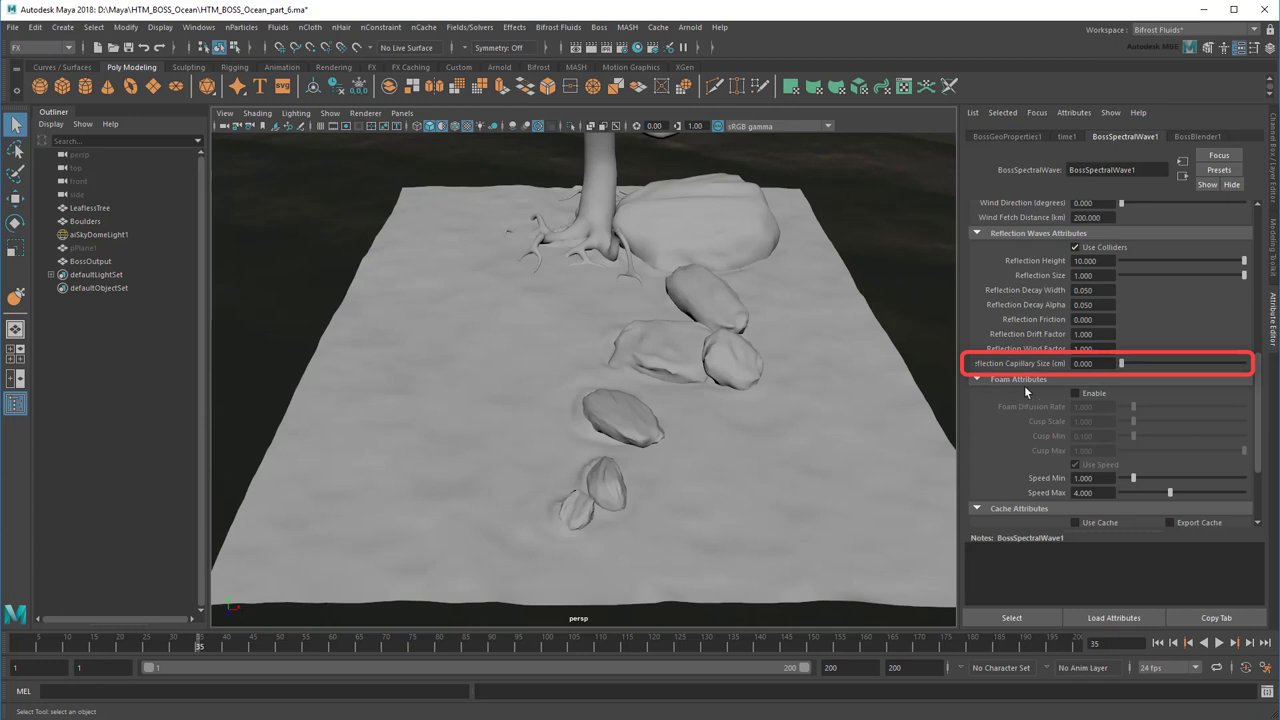
pyautogui.click(1088, 363)
pyautogui.write('30')
pyautogui.press('Return')
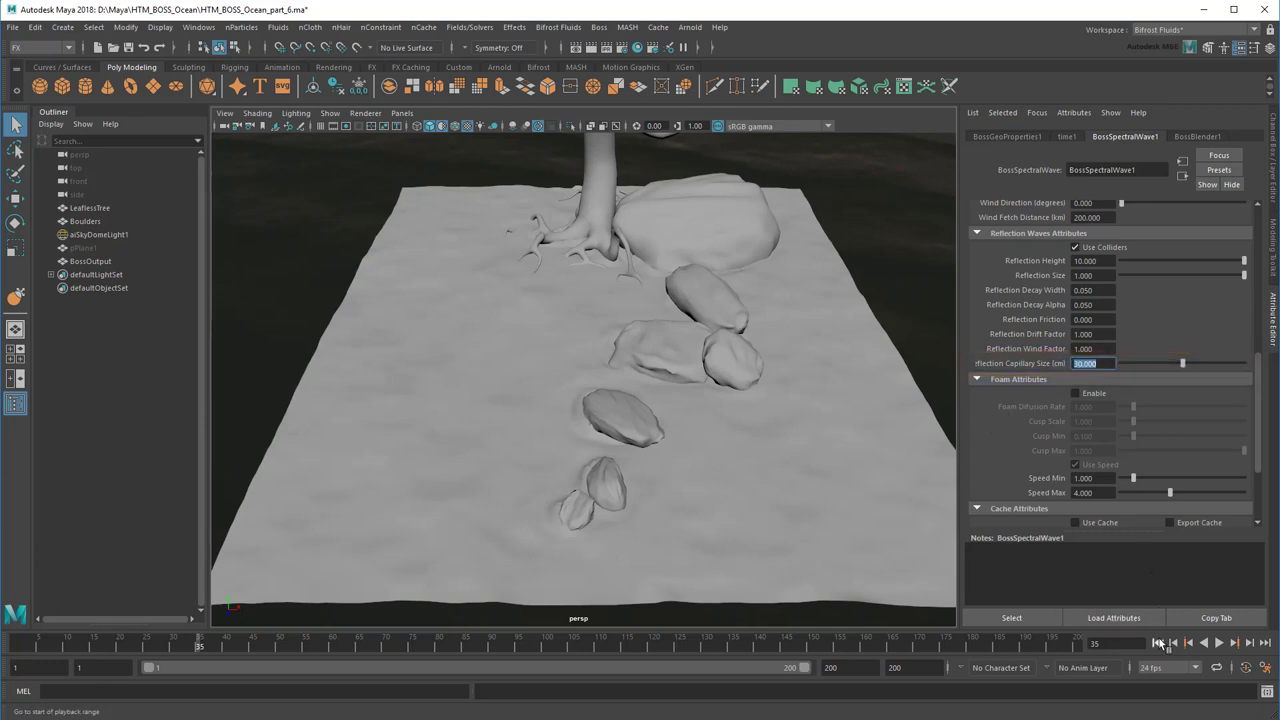
pyautogui.click(1158, 643)
pyautogui.click(1219, 643)
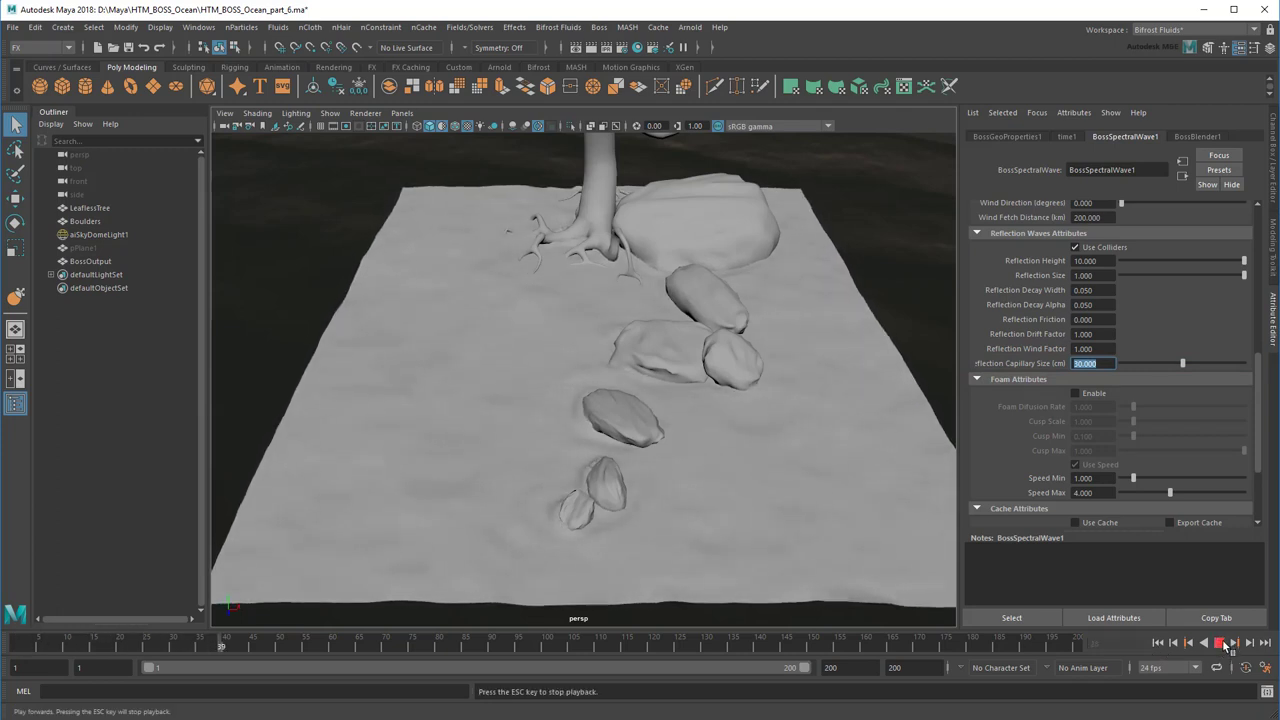
pyautogui.click(1222, 643)
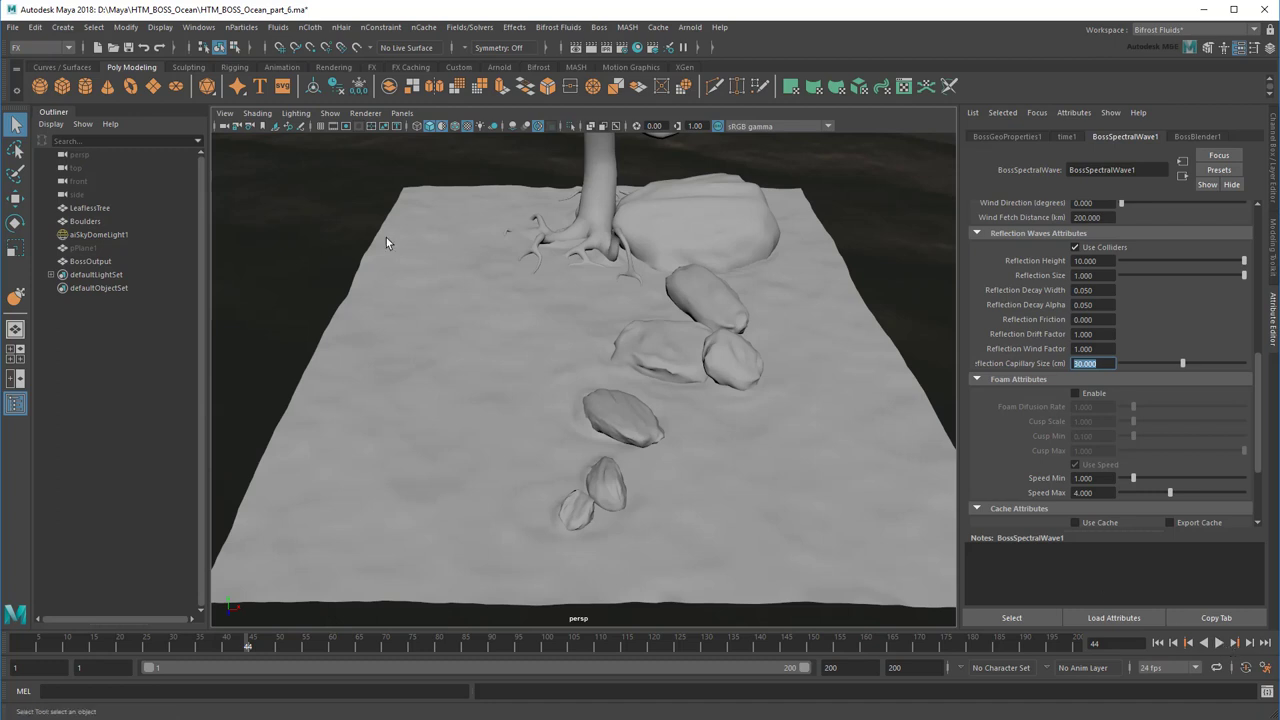
# Step: Create a new polygon plane with a width of 90 and a height of 110
pyautogui.click(150, 87)
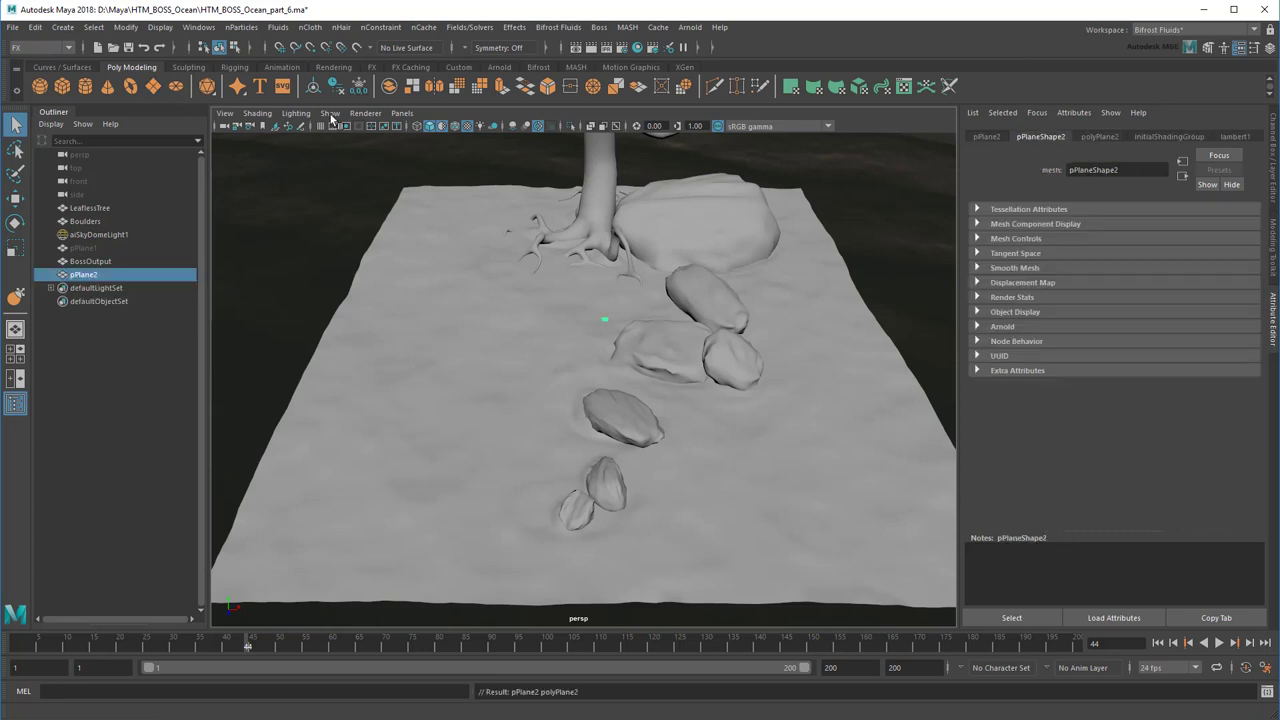
pyautogui.click(1099, 136)
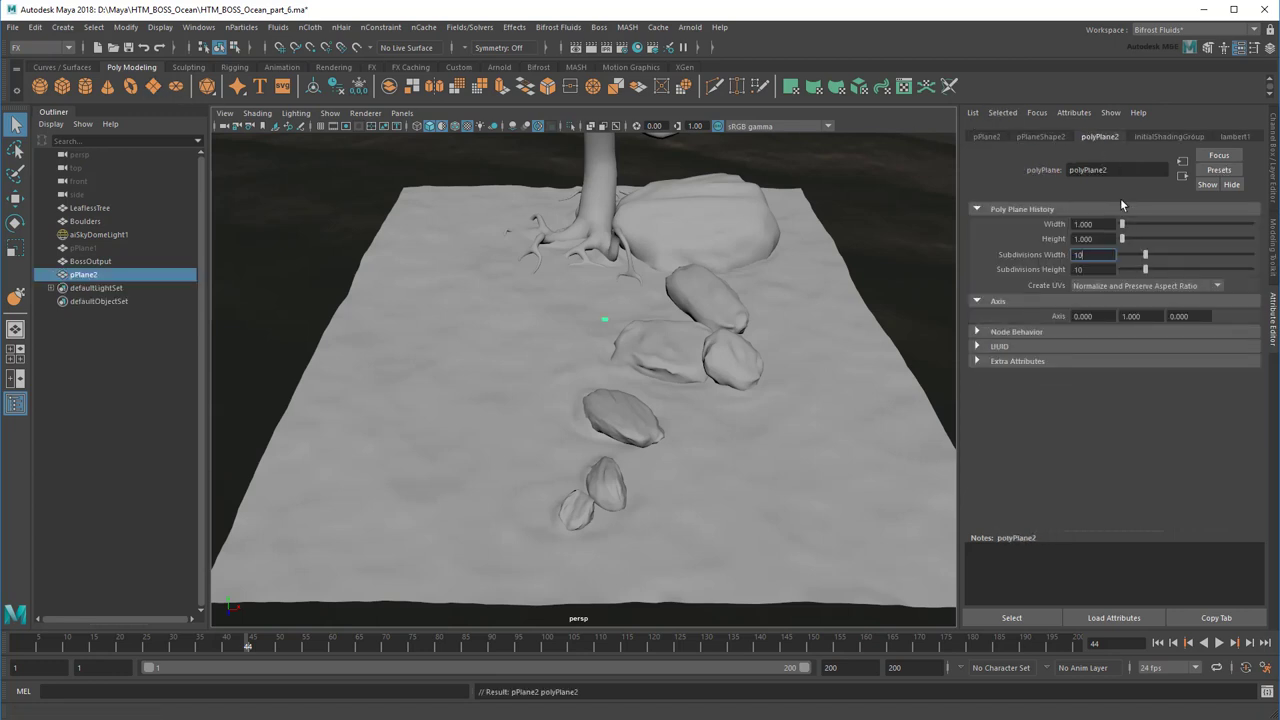
pyautogui.click(1090, 224)
pyautogui.write('90')
pyautogui.press('Tab')
pyautogui.write('110')
pyautogui.press('Tab')
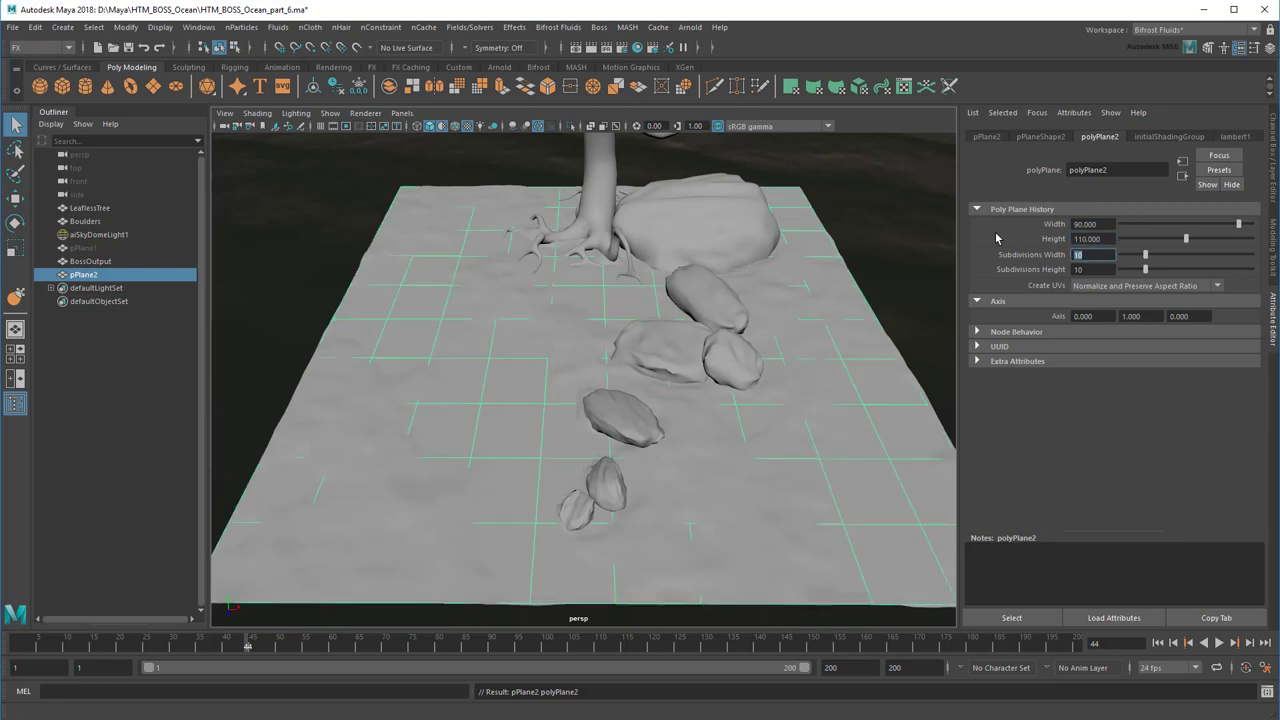
# Step: Set the new plane's subdivisions to 440 in width and 512 in height, accepting the large values permanently
pyautogui.write('440')
pyautogui.press('Tab')
pyautogui.write('512')
pyautogui.press('Return')
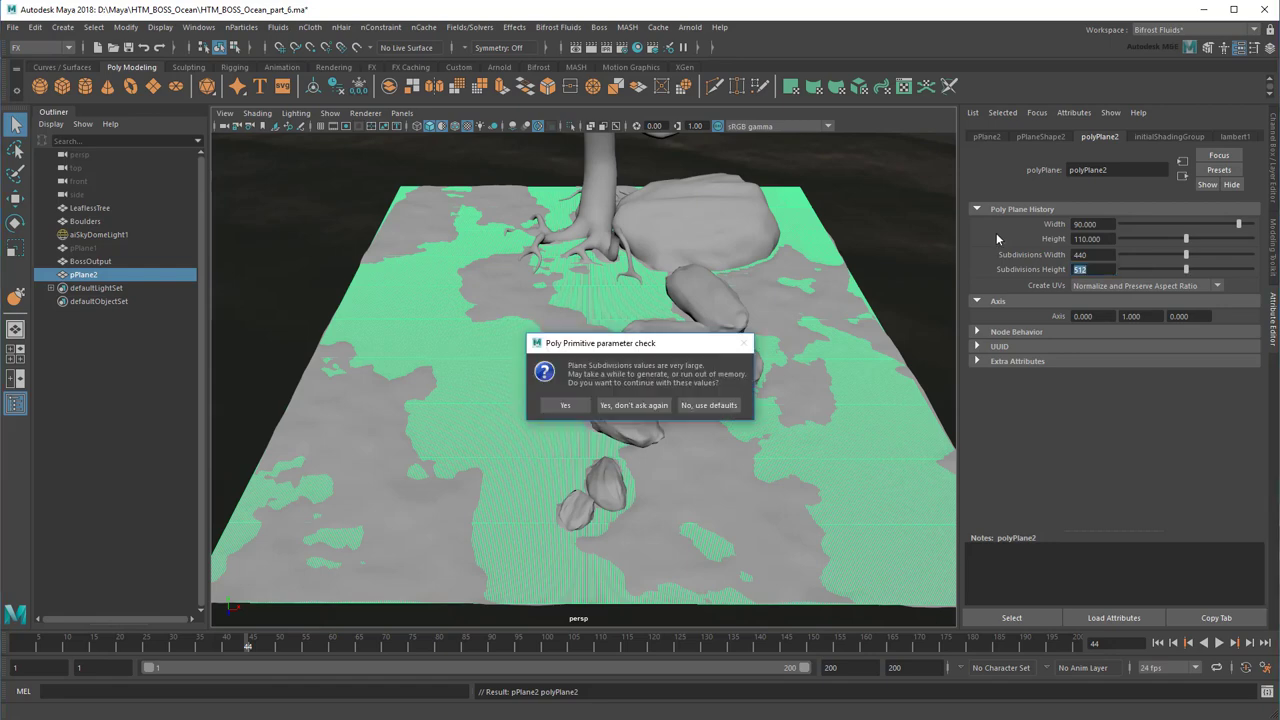
pyautogui.click(650, 405)
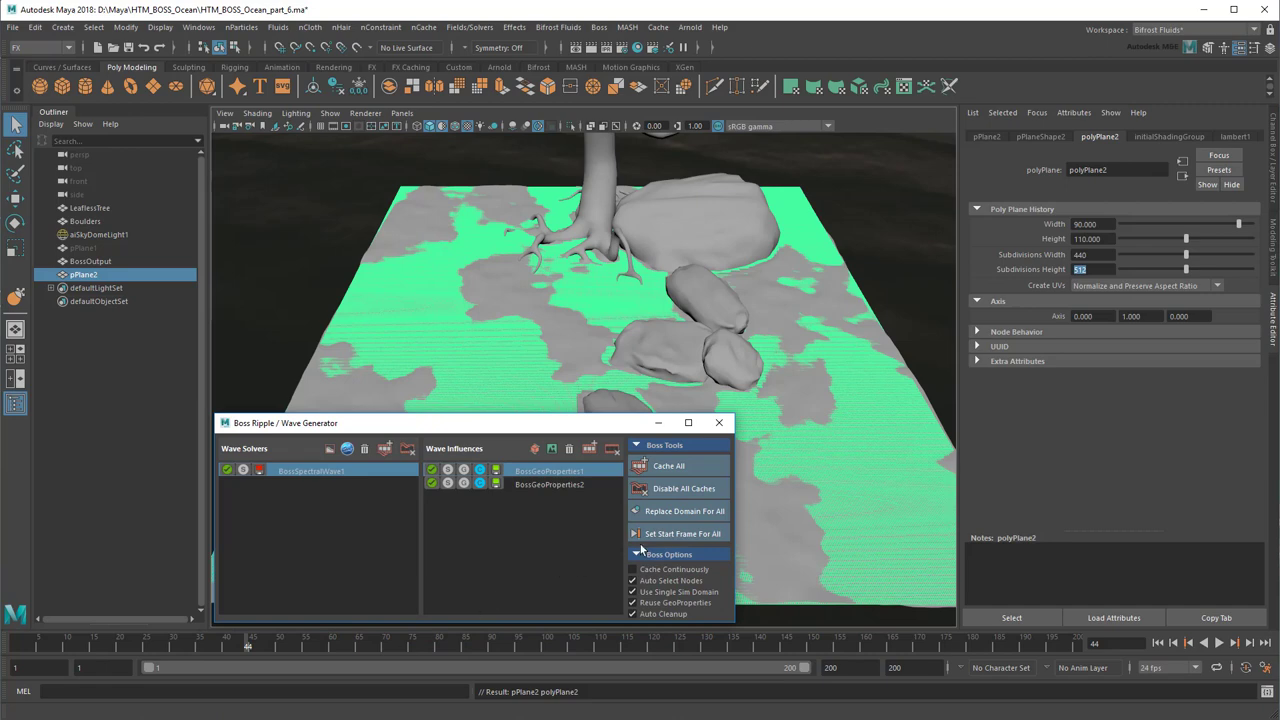
# Step: Replace the domain of all BOSS nodes with the new plane and play from the first frame to inspect the finer ripples
pyautogui.click(692, 514)
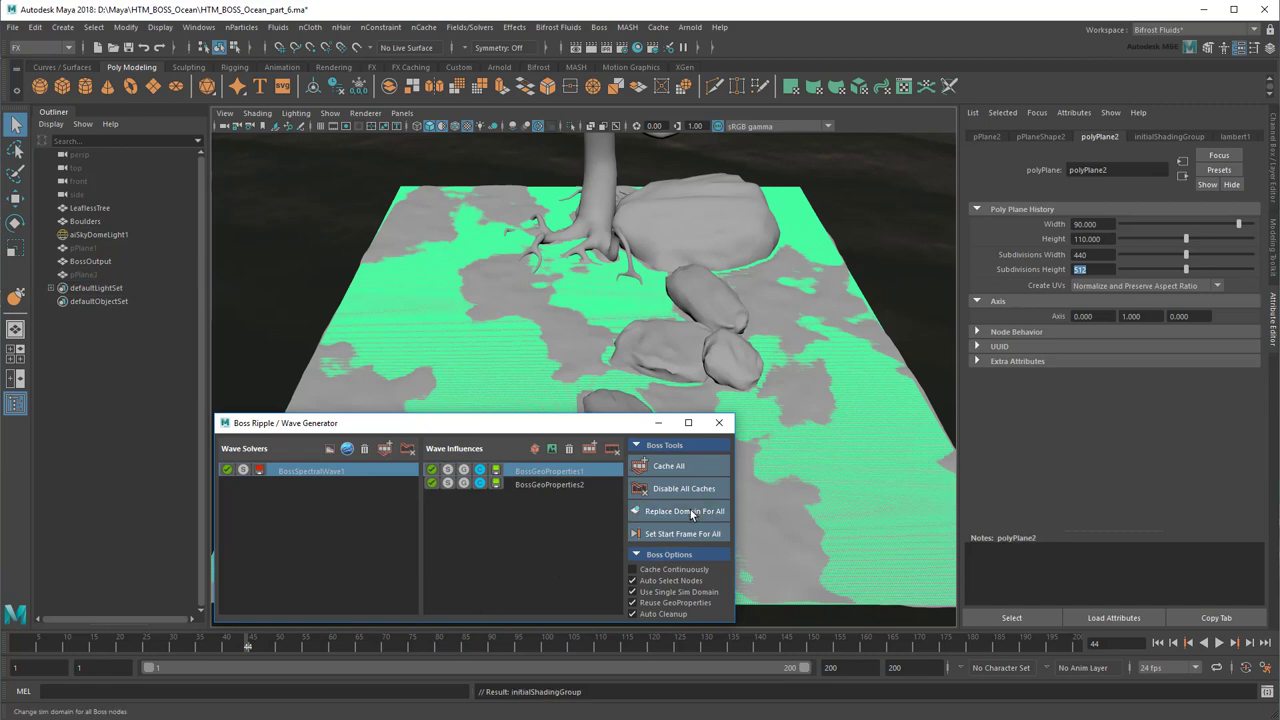
pyautogui.click(659, 424)
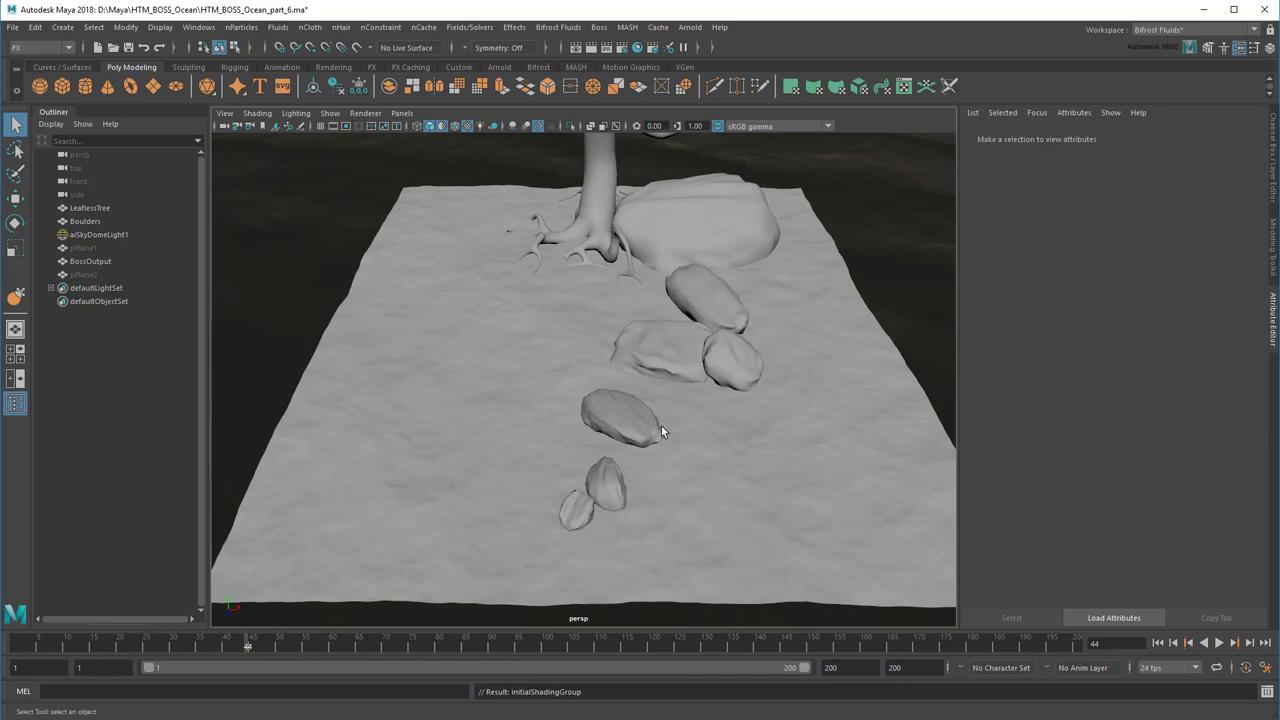
pyautogui.click(1159, 644)
pyautogui.click(1218, 642)
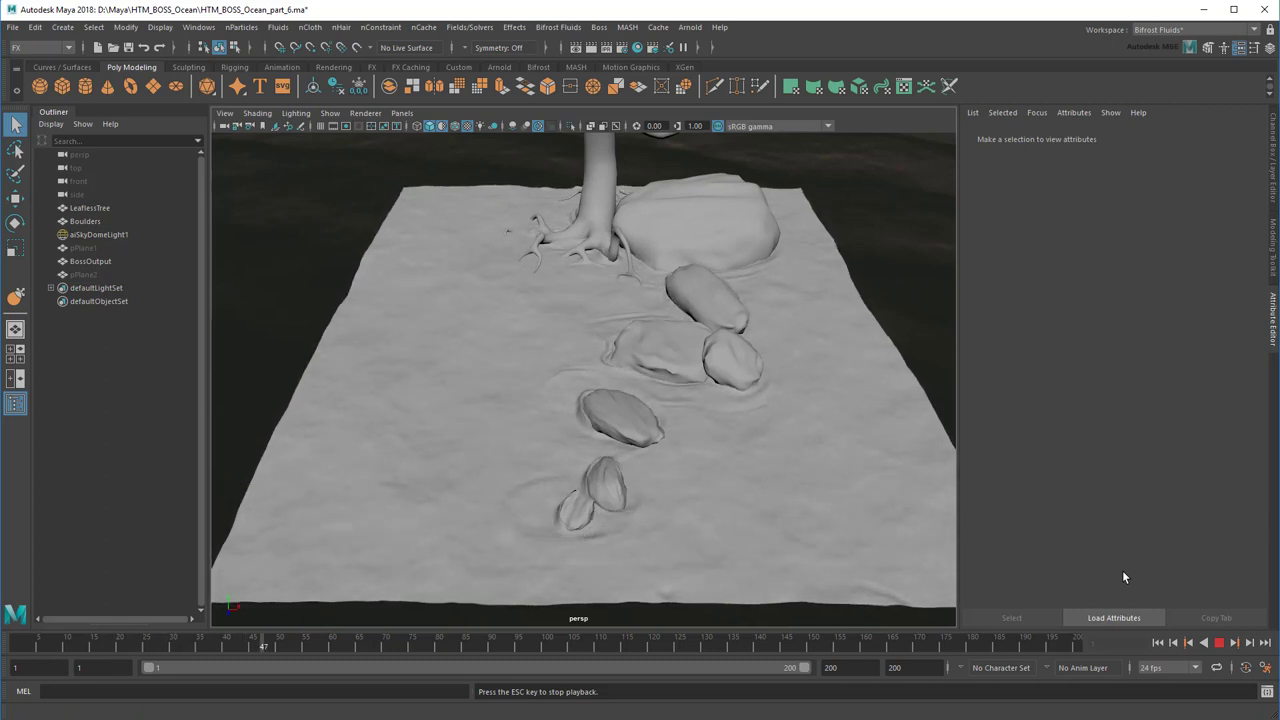
pyautogui.press('Escape')
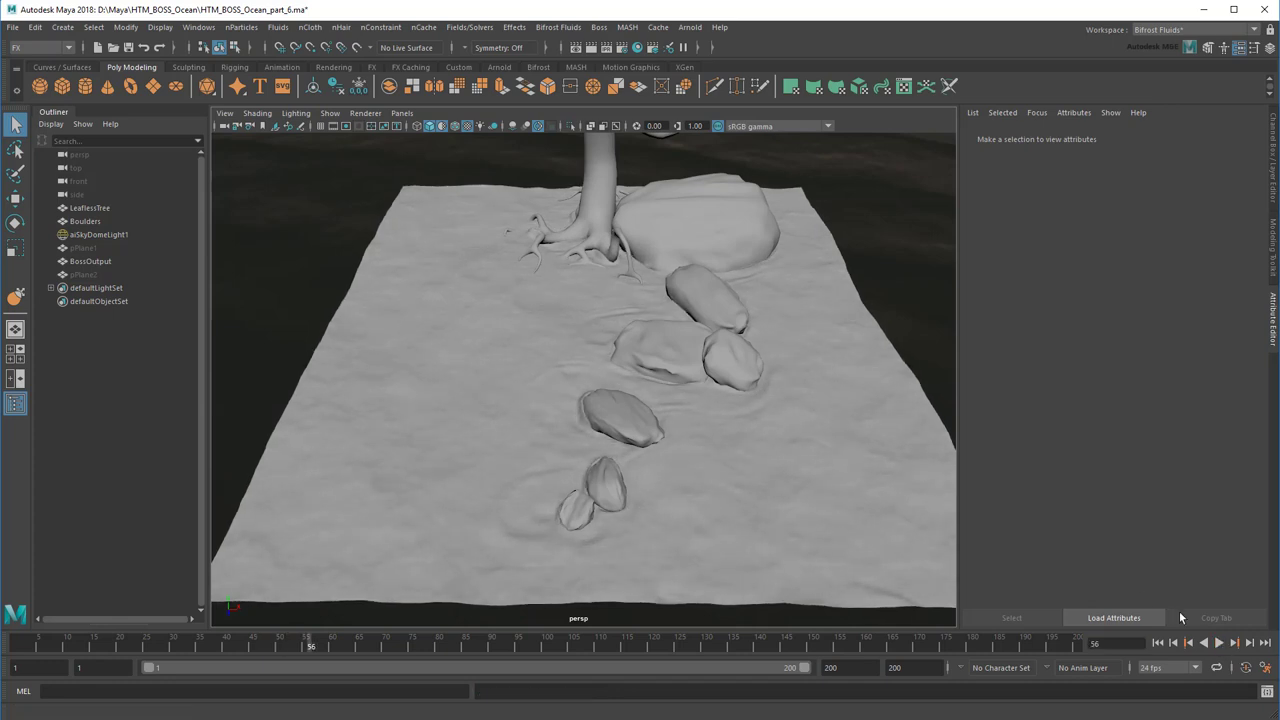
pyautogui.scroll(3, 804, 469)
pyautogui.moveTo(810, 468)
pyautogui.keyDown('alt'); pyautogui.mouseDown()
pyautogui.moveTo(763, 454)
pyautogui.moveTo(805, 480)
pyautogui.moveTo(810, 463)
pyautogui.mouseUp(); pyautogui.keyUp('alt')
pyautogui.scroll(-5, 798, 478)
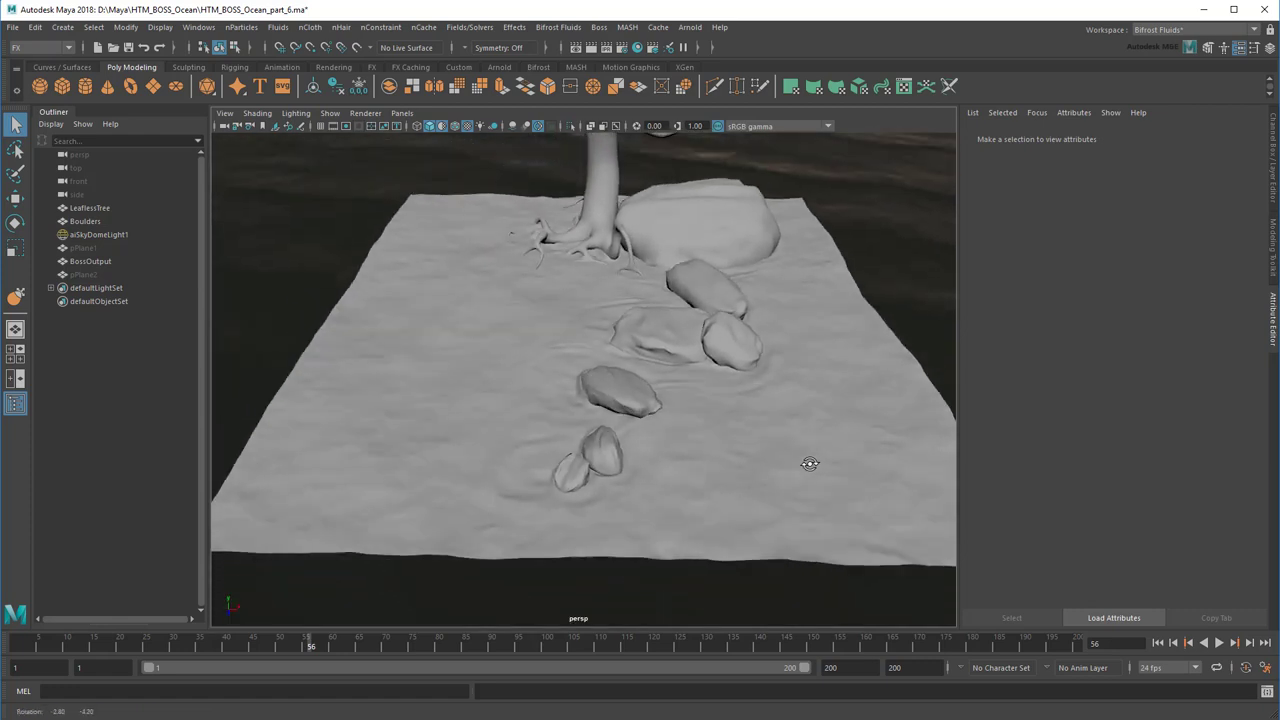
pyautogui.scroll(-5, 810, 463)
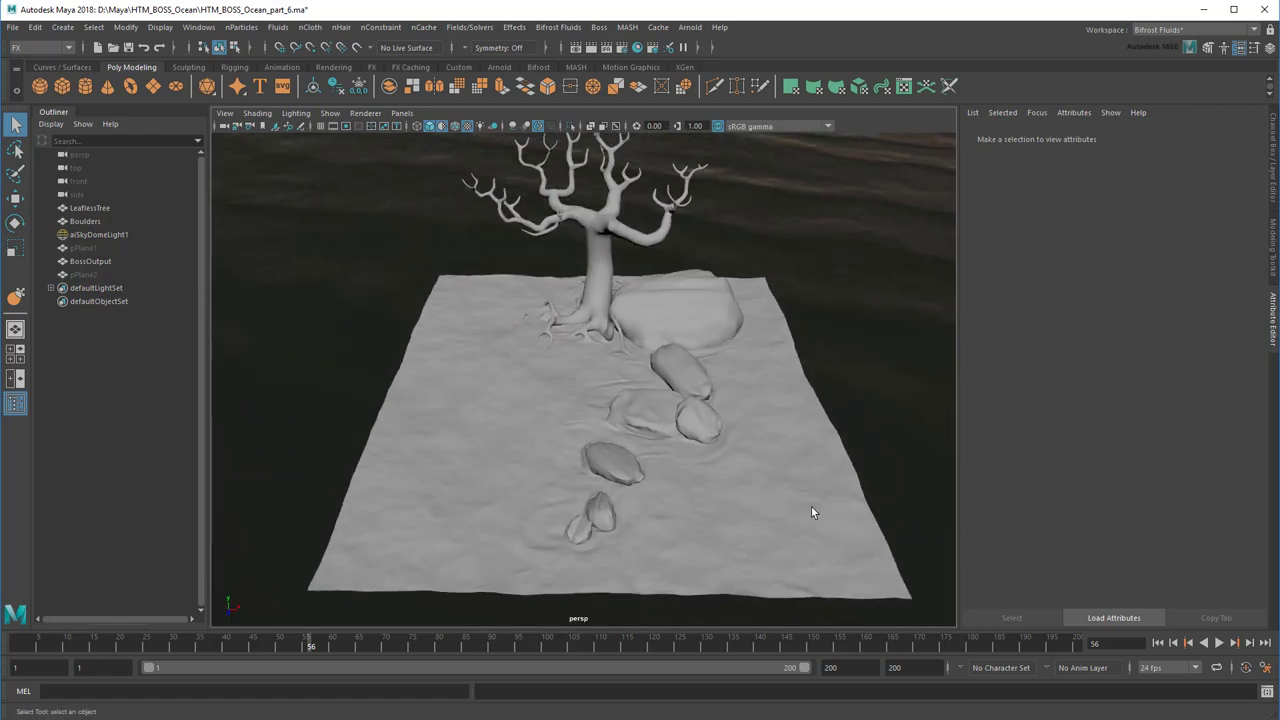
# Step: Assign a new Arnold aiStandardSurface material to the BossOutput ocean surface
pyautogui.click(516, 323)
pyautogui.moveTo(516, 323); pyautogui.dragTo(530, 665, button='right')
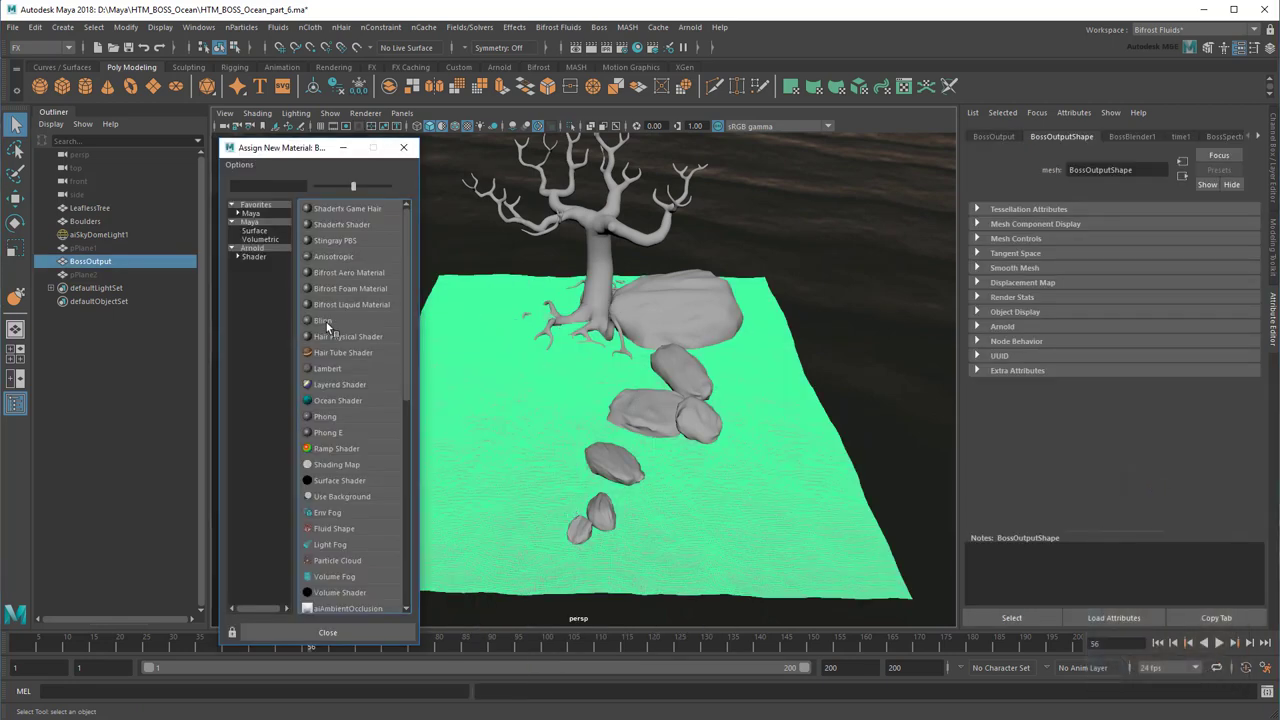
pyautogui.click(252, 248)
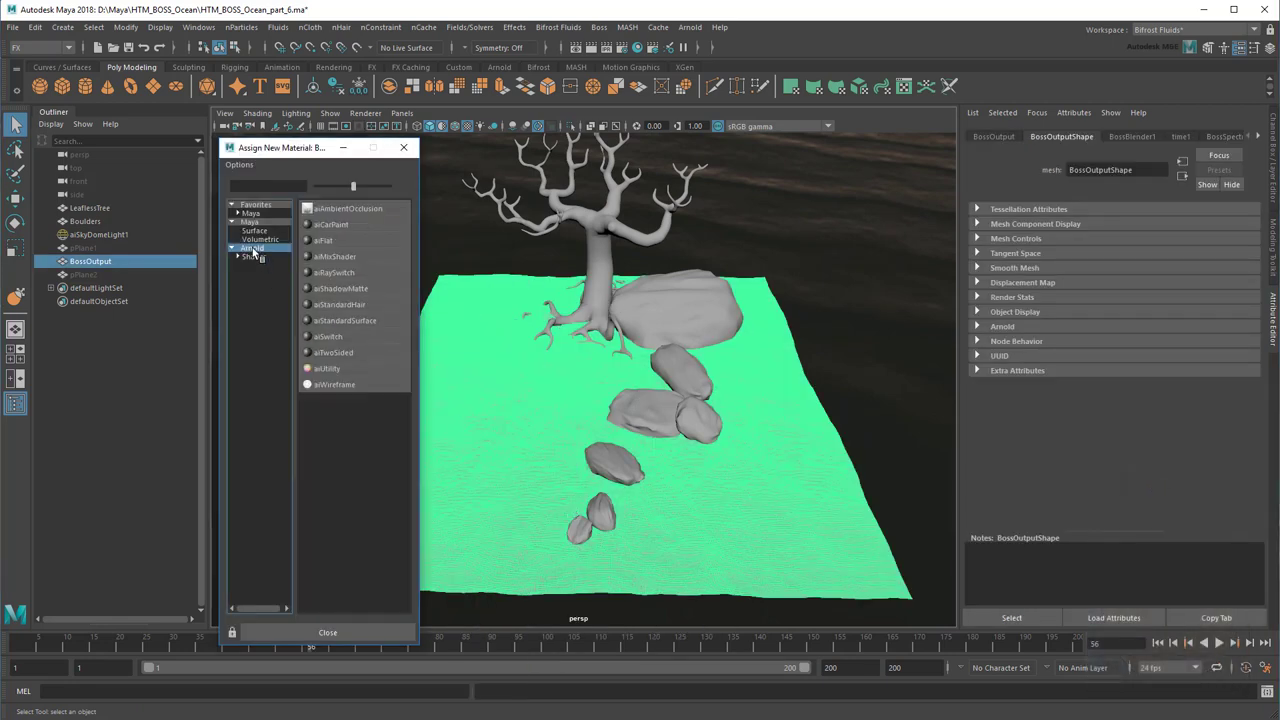
pyautogui.click(374, 320)
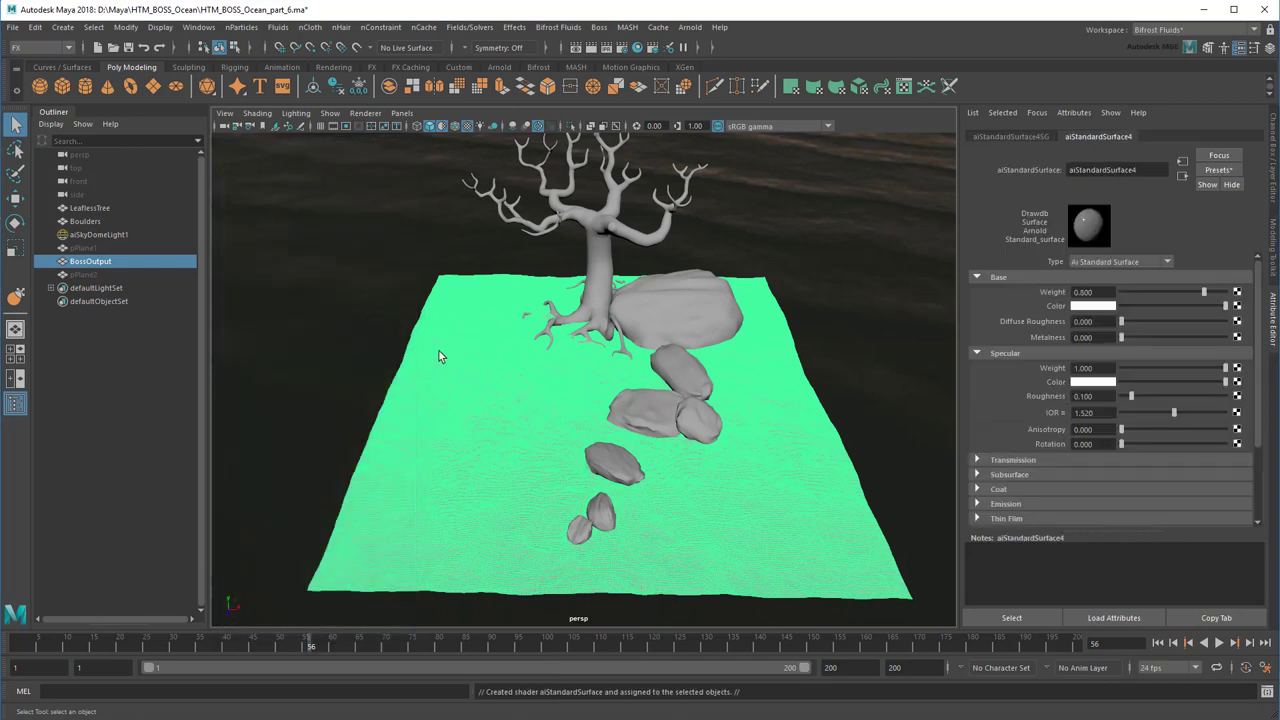
# Step: Replace the ocean material's settings with the Clear_Water preset and clear the selection
pyautogui.click(1218, 170)
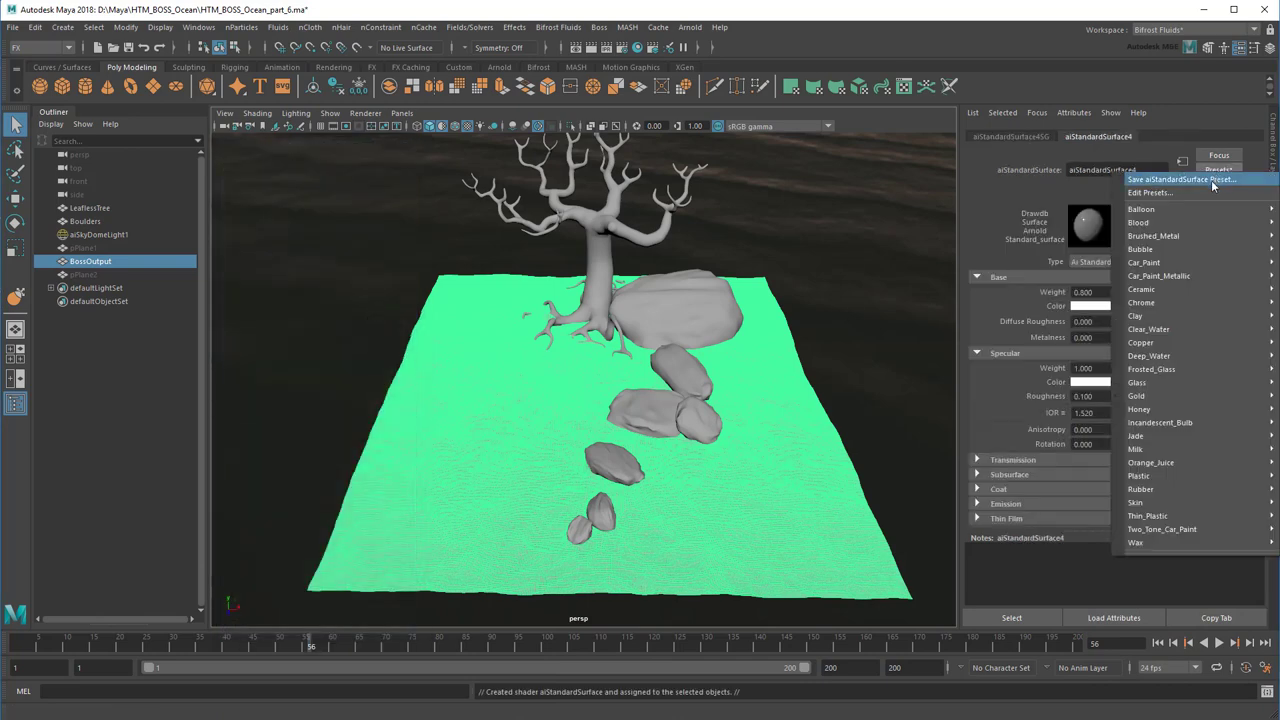
pyautogui.moveTo(1170, 328)
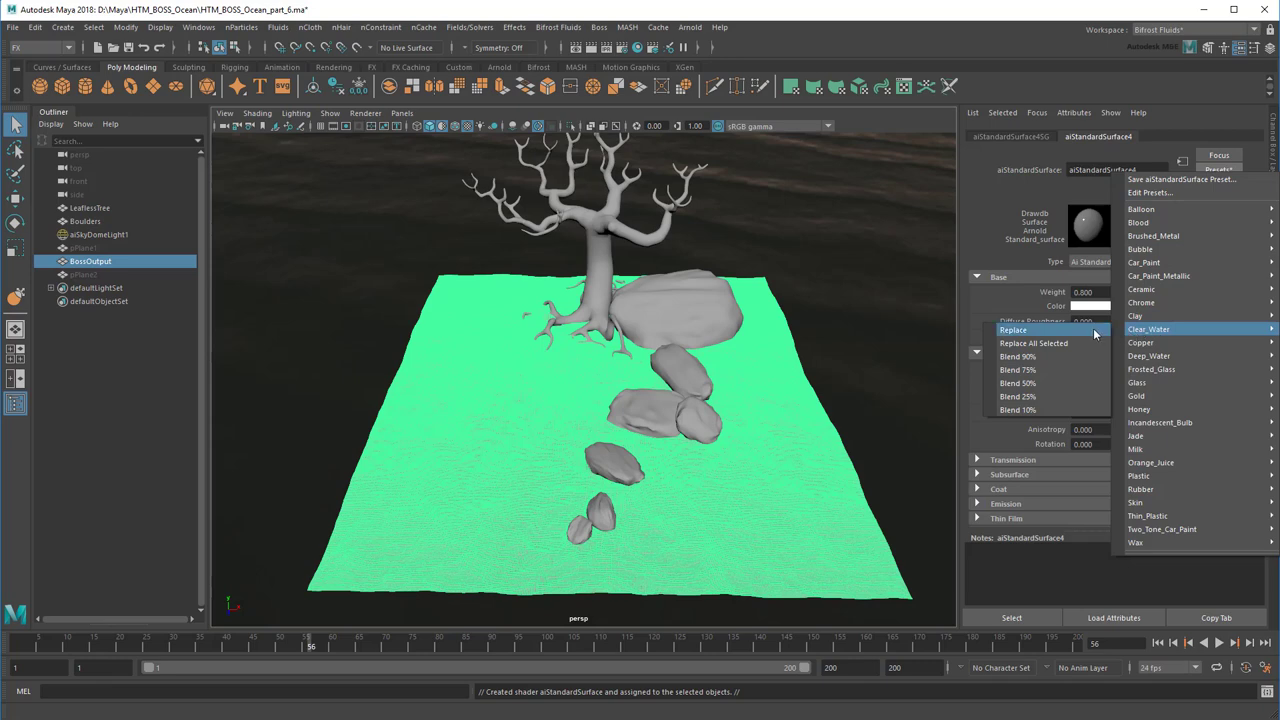
pyautogui.click(1013, 330)
pyautogui.click(89, 425)
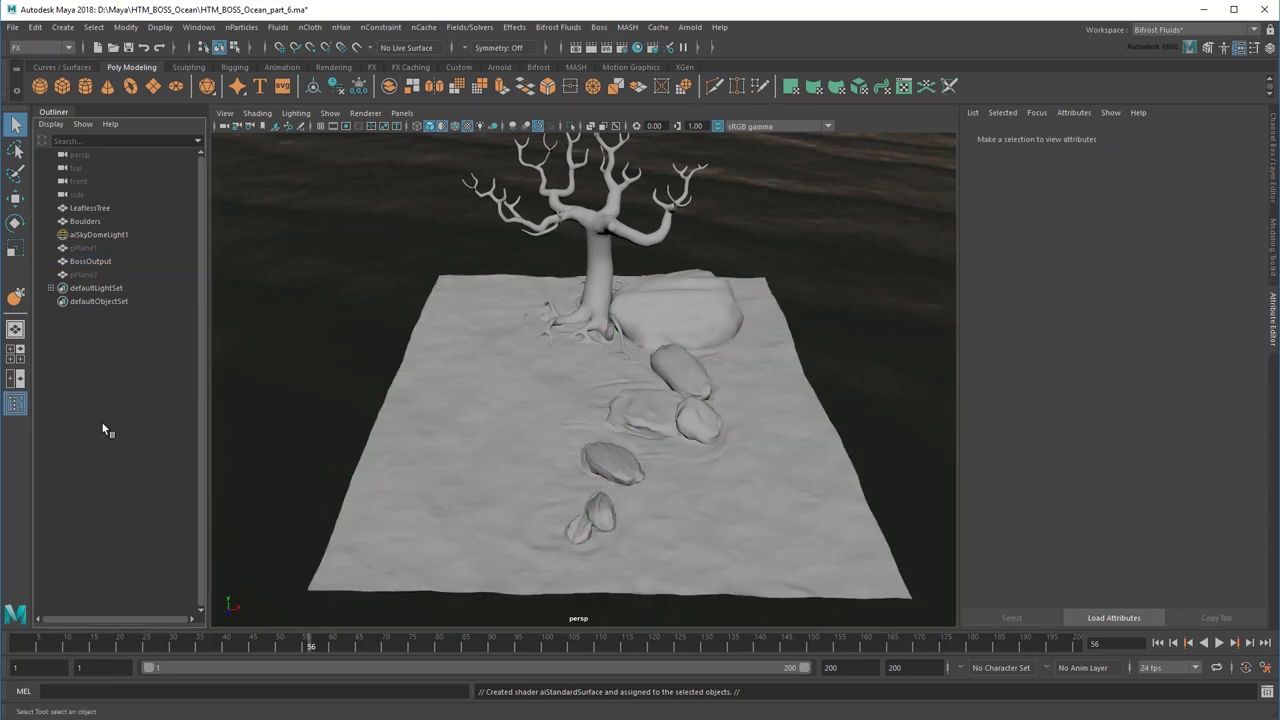
# Step: Render a preview of the water surface in the Arnold RenderView to examine the shading, and close the render window
pyautogui.moveTo(300, 437)
pyautogui.keyDown('alt'); pyautogui.mouseDown()
pyautogui.moveTo(306, 423)
pyautogui.moveTo(291, 429)
pyautogui.mouseUp(); pyautogui.keyUp('alt')
pyautogui.click(690, 27)
pyautogui.click(707, 50)
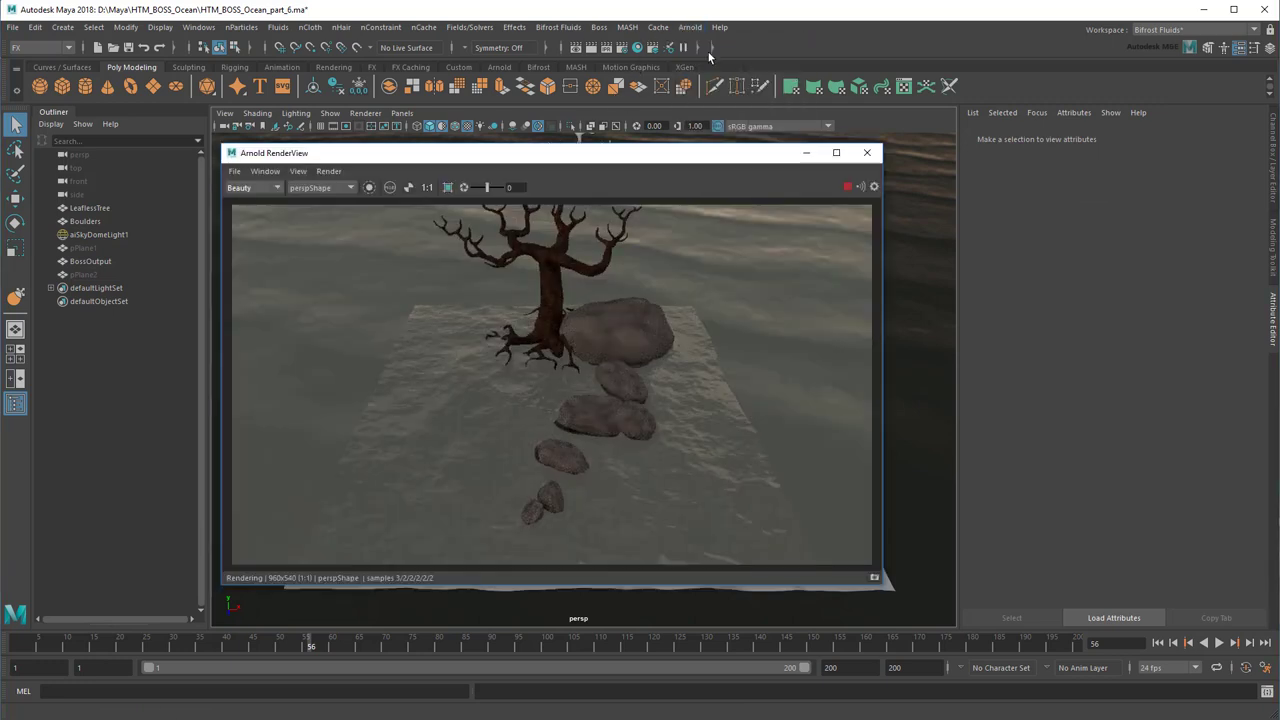
pyautogui.click(866, 152)
# Step: Open the choice of menu sets to switch away from FX
pyautogui.keyDown('alt'); pyautogui.moveTo(760, 360); pyautogui.dragTo(790, 383); pyautogui.keyUp('alt')
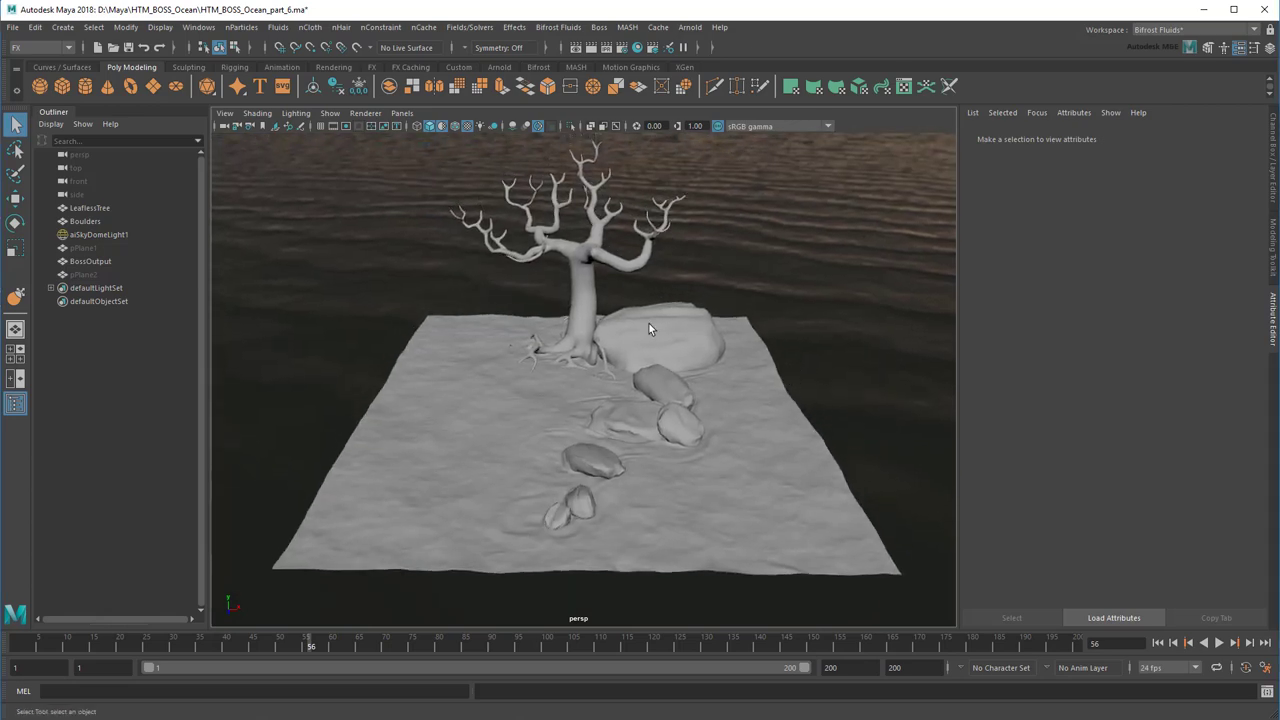
pyautogui.click(45, 47)
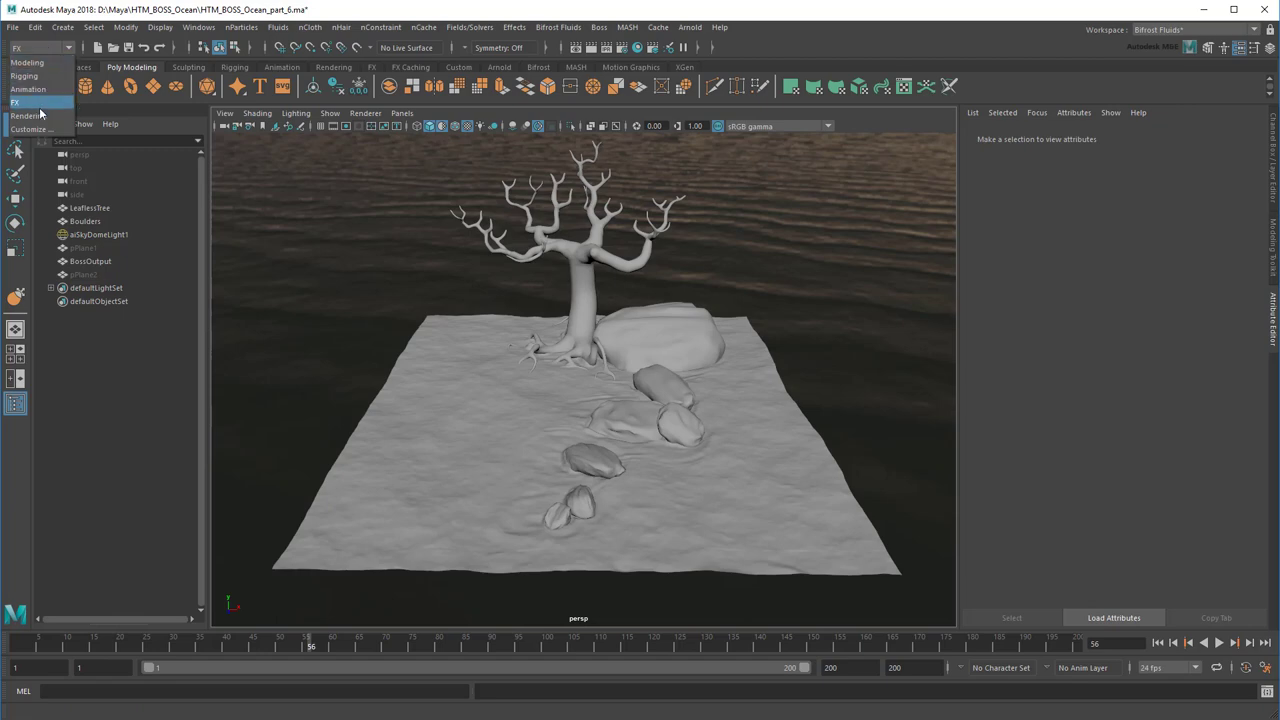